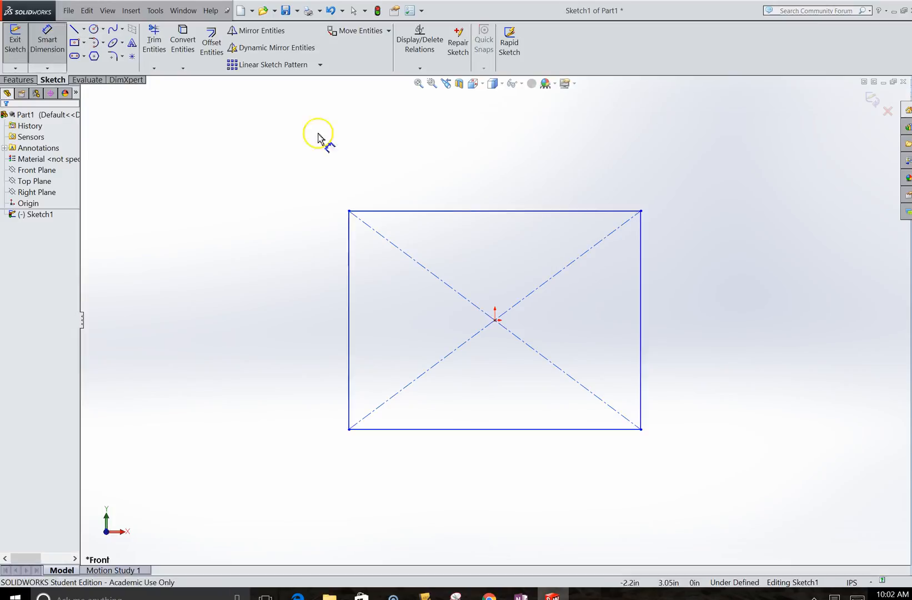
- Dimension the rectangle to 5 in wide and 5 in high
left_click(481, 211)
left_click(481, 173)
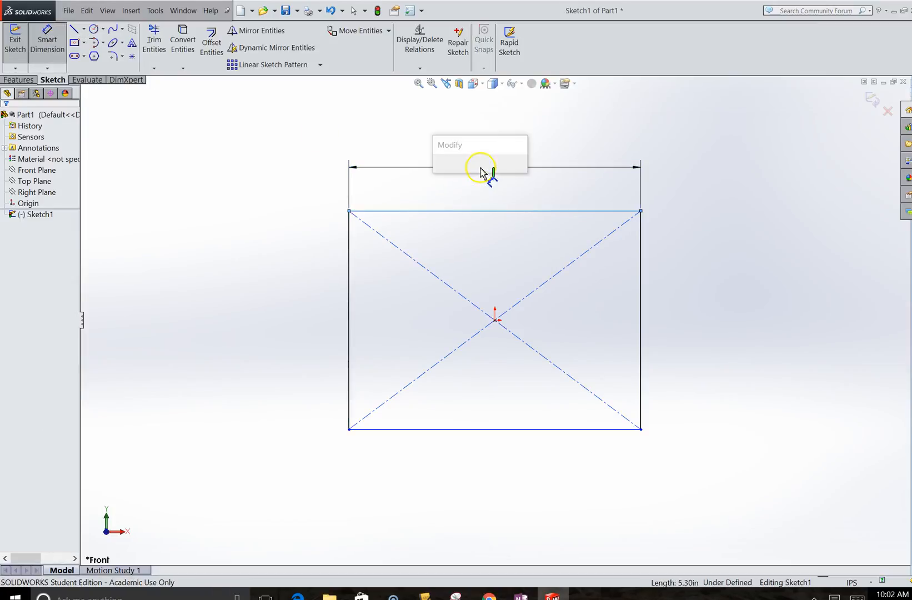
type("5")
key("Return")
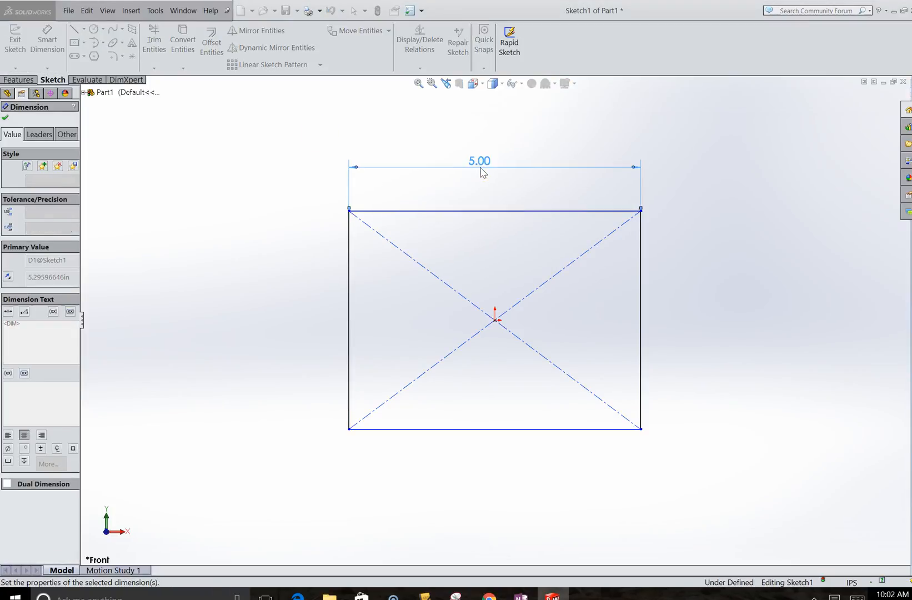
left_click(643, 321)
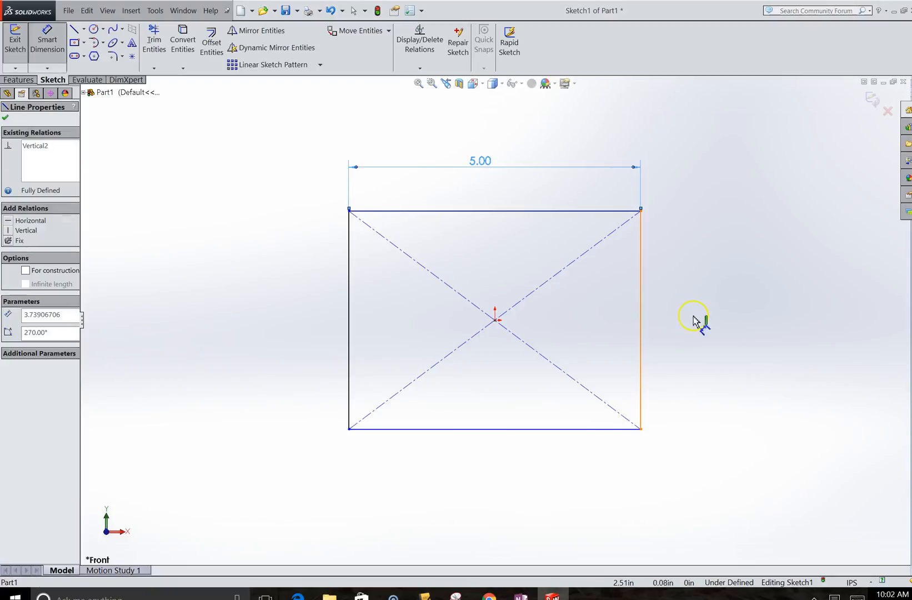
left_click(721, 324)
type("5")
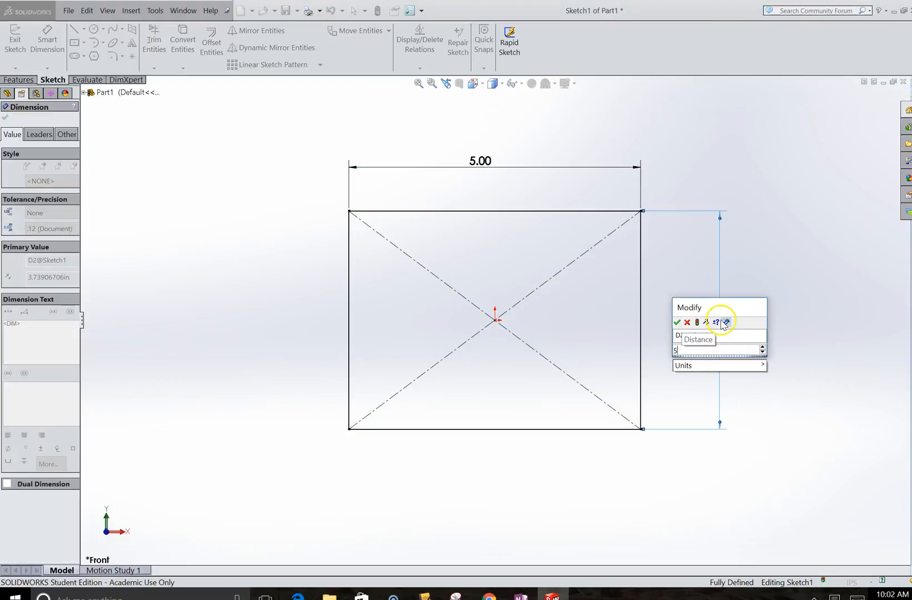
key("Return")
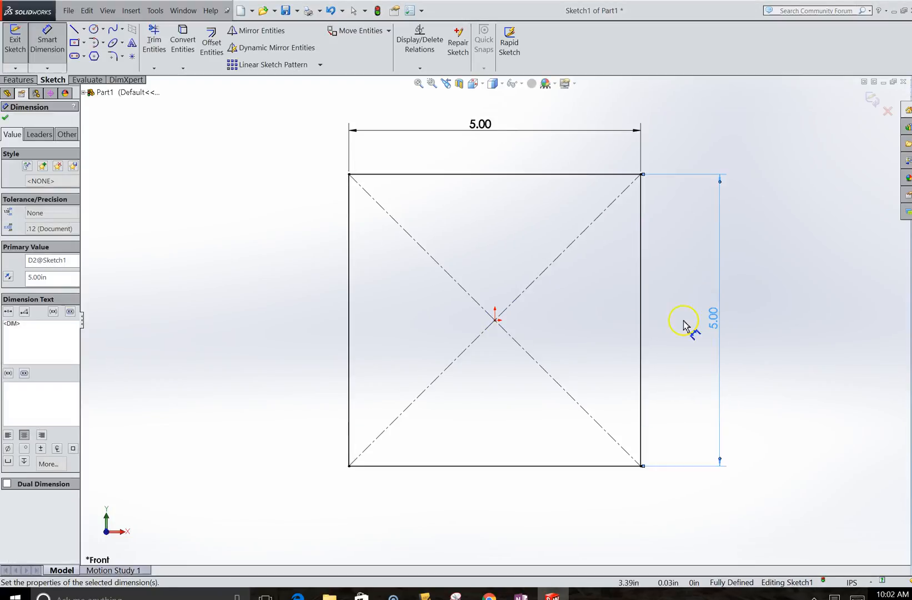
left_click(6, 118)
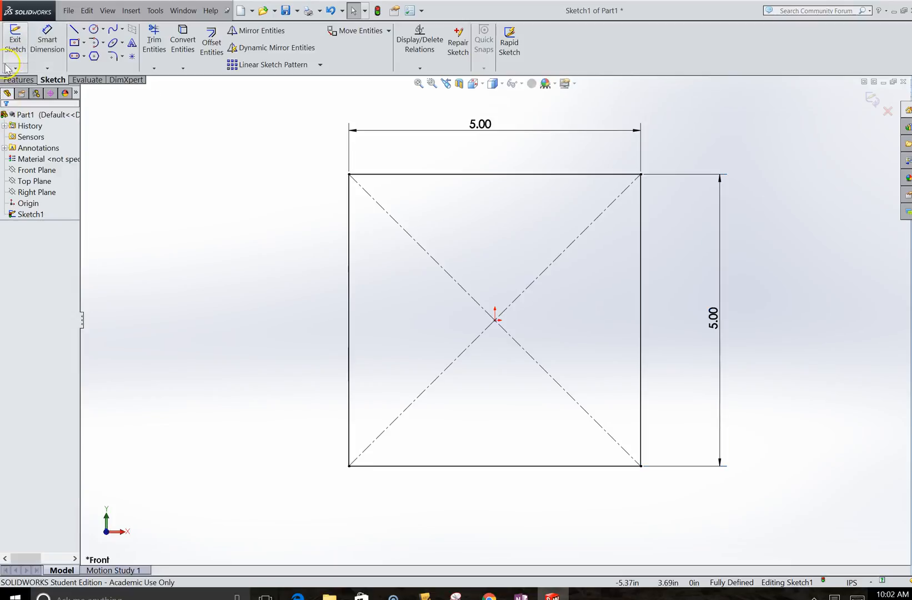
- Finish the square sketch and extrude it as a boss to a blind depth of 5 in
left_click(15, 44)
left_click(16, 80)
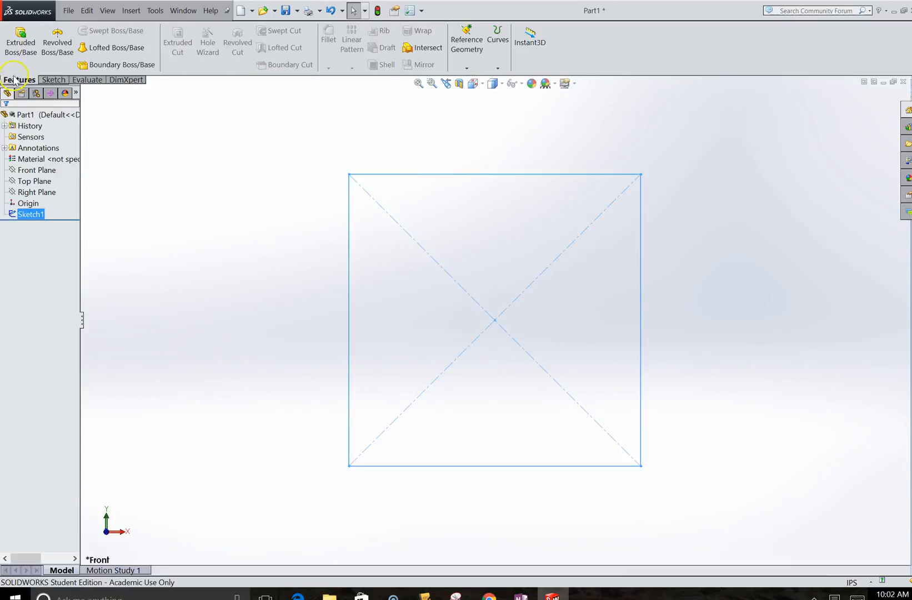
left_click(21, 48)
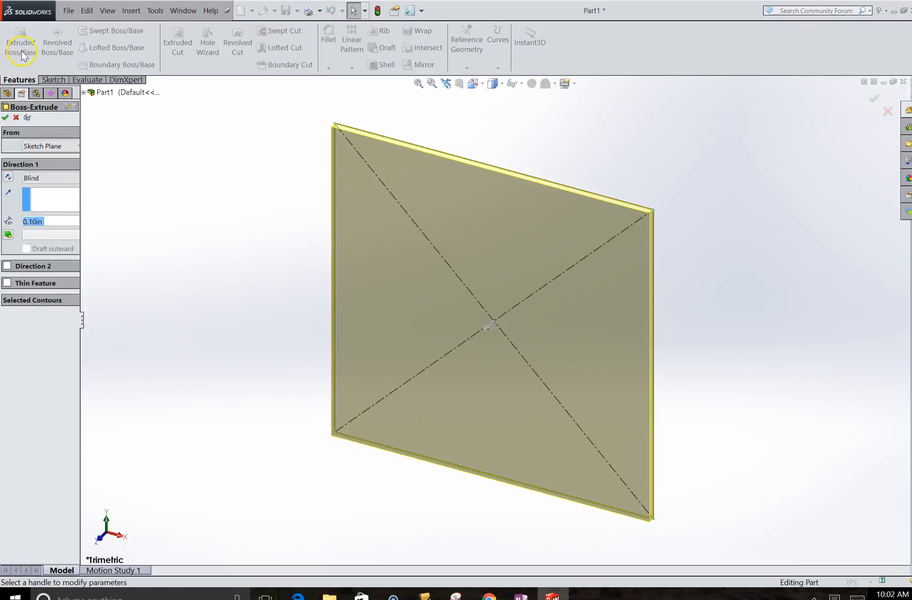
type("5")
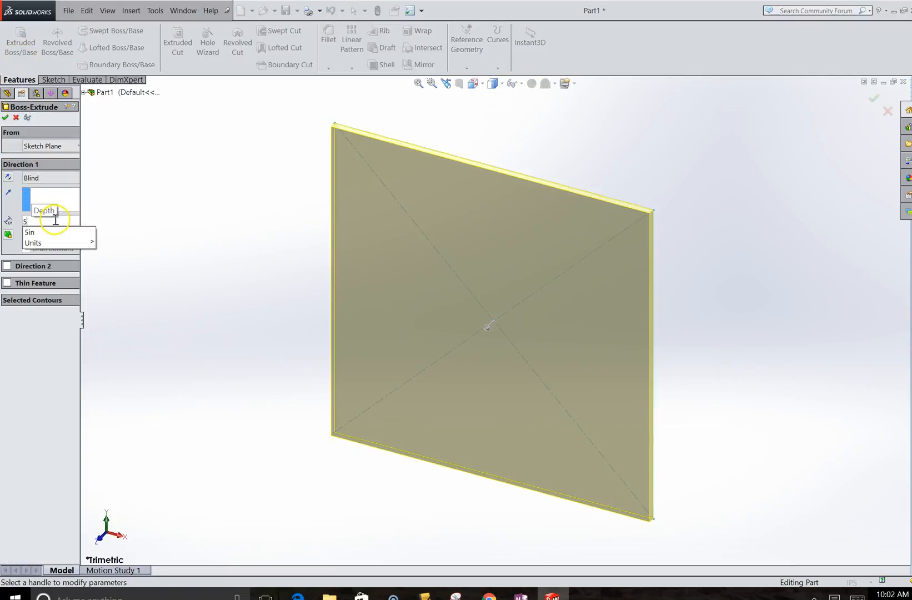
key("Return")
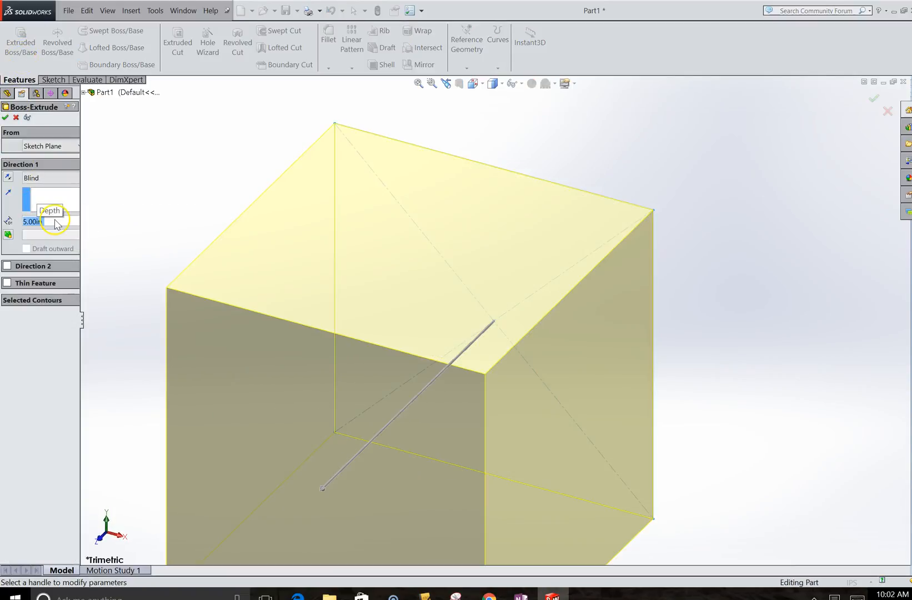
left_click(5, 119)
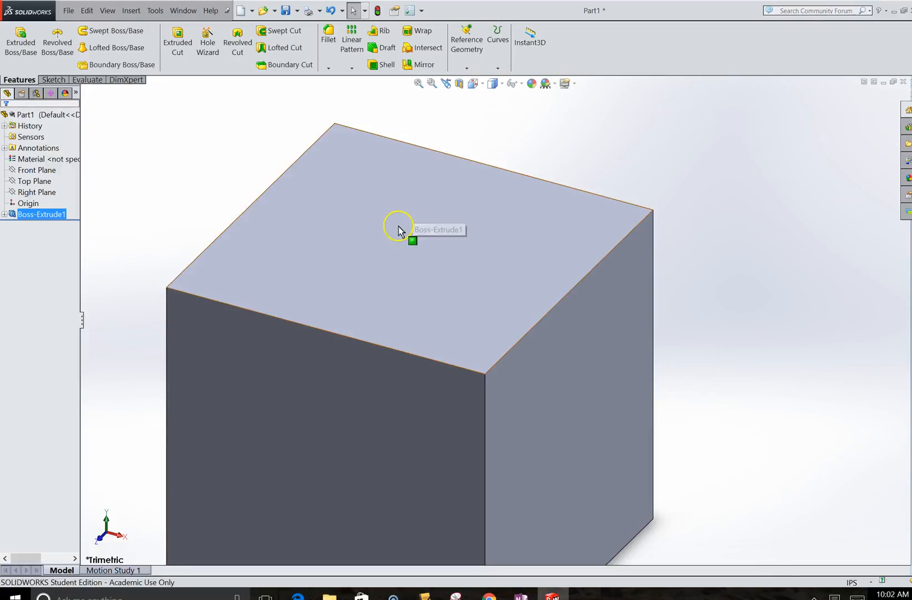
- Start a sketch on the cube's top face and draw a circle of about 0.87 in radius, centred about 1.1 in below the origin
scroll(389, 239, "up", 1)
mouse_move(367, 322)
middle_mouse_down()
mouse_move(397, 293)
mouse_move(369, 310)
middle_mouse_up()
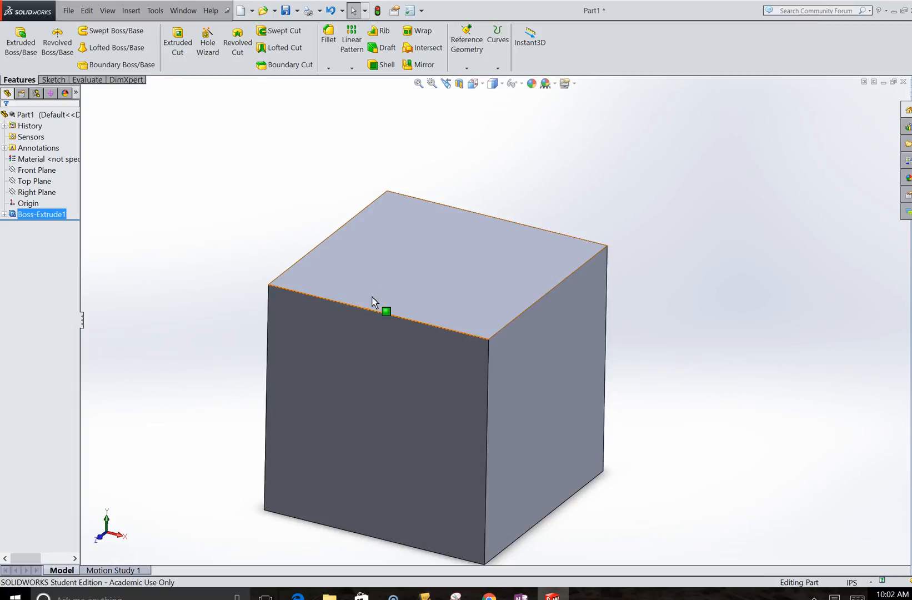
left_click(441, 269)
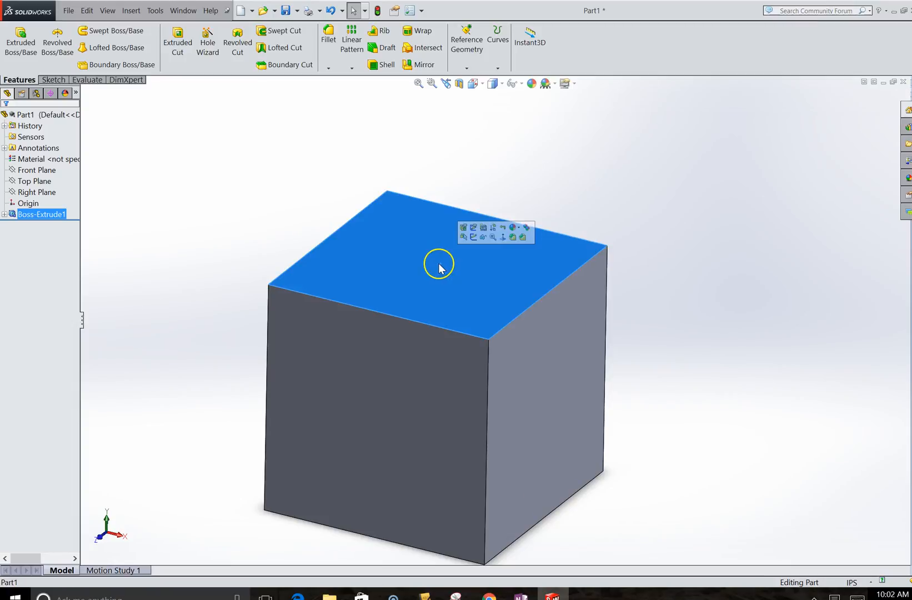
left_click(503, 239)
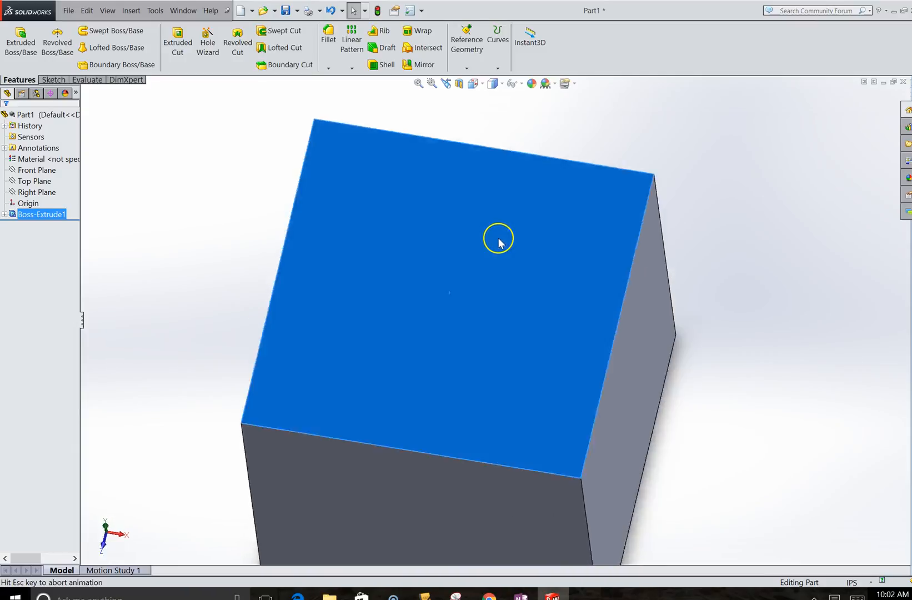
left_click(58, 82)
left_click(15, 42)
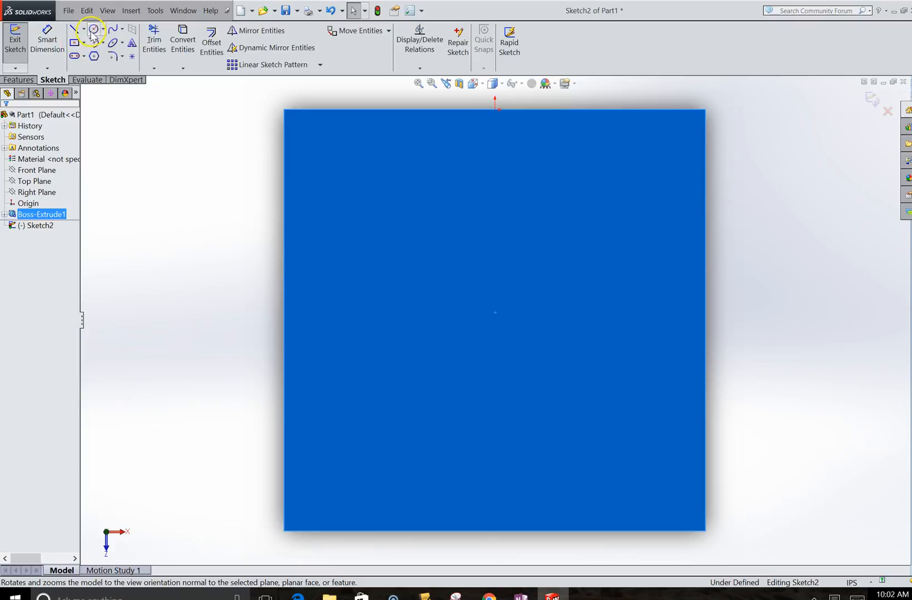
left_click(93, 29)
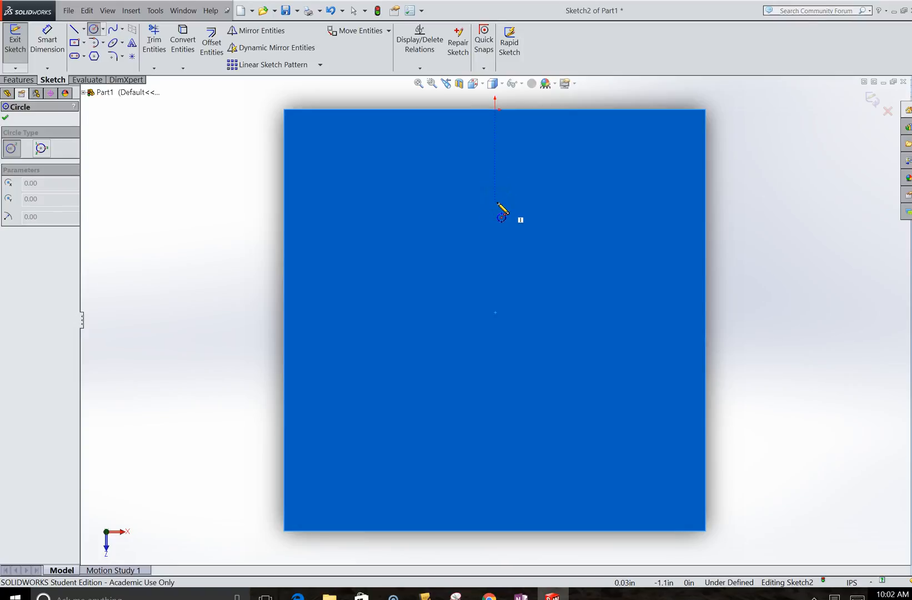
left_click(495, 201)
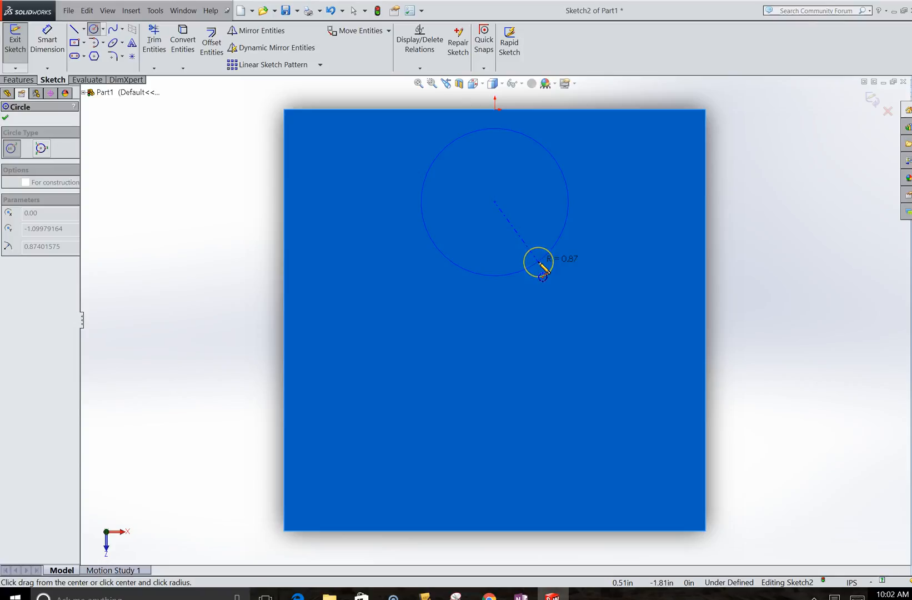
left_click(539, 264)
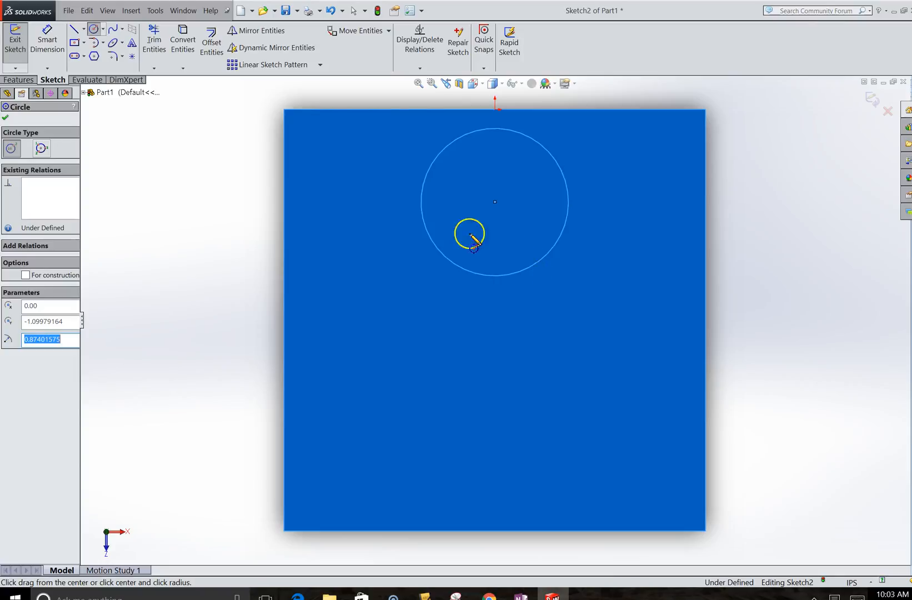
- Dimension the circle with a diameter of 1.5 in
left_click(47, 38)
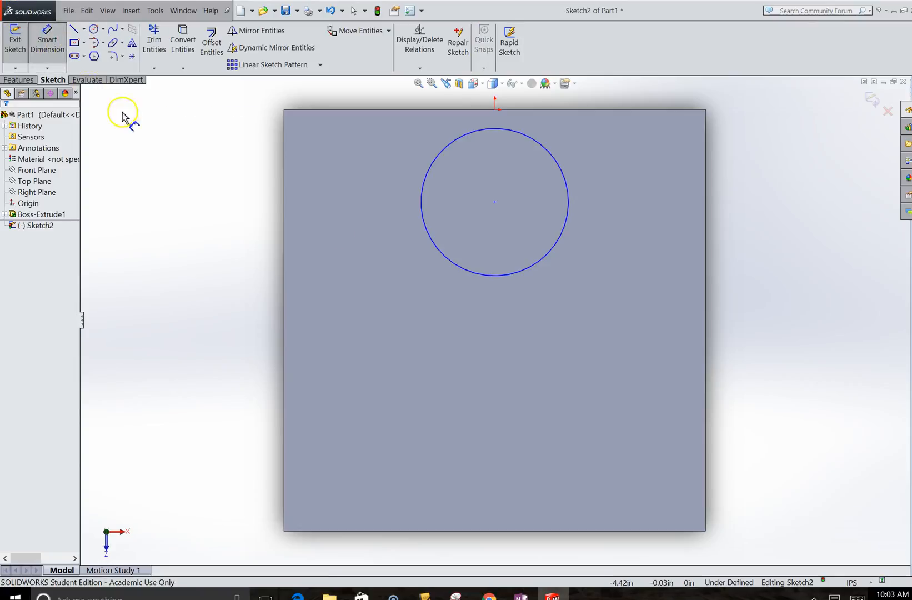
left_click(538, 265)
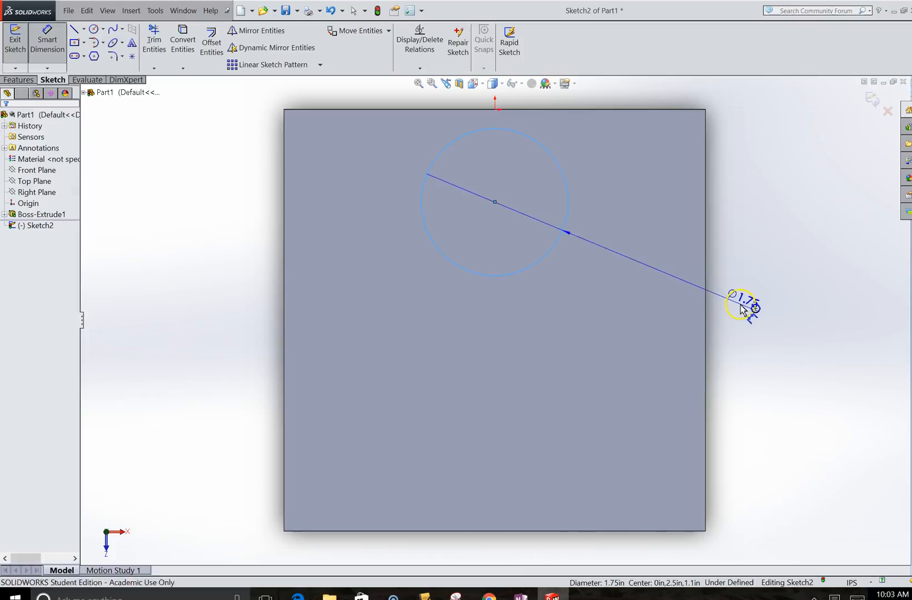
left_click(741, 309)
type("1.5")
key("Return")
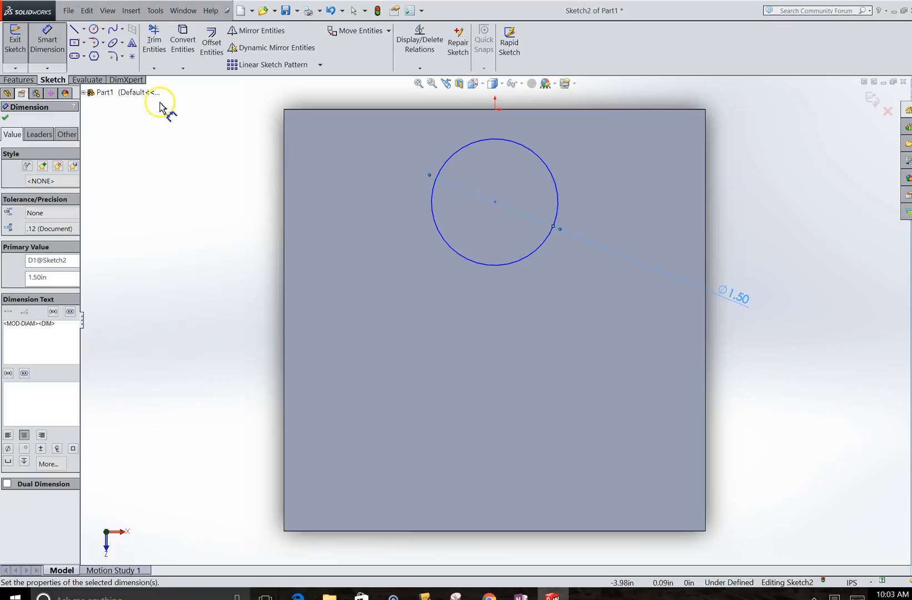
- Dimension the distance from the circle's centre to the origin on the back edge as 1.5 in
left_click(495, 202)
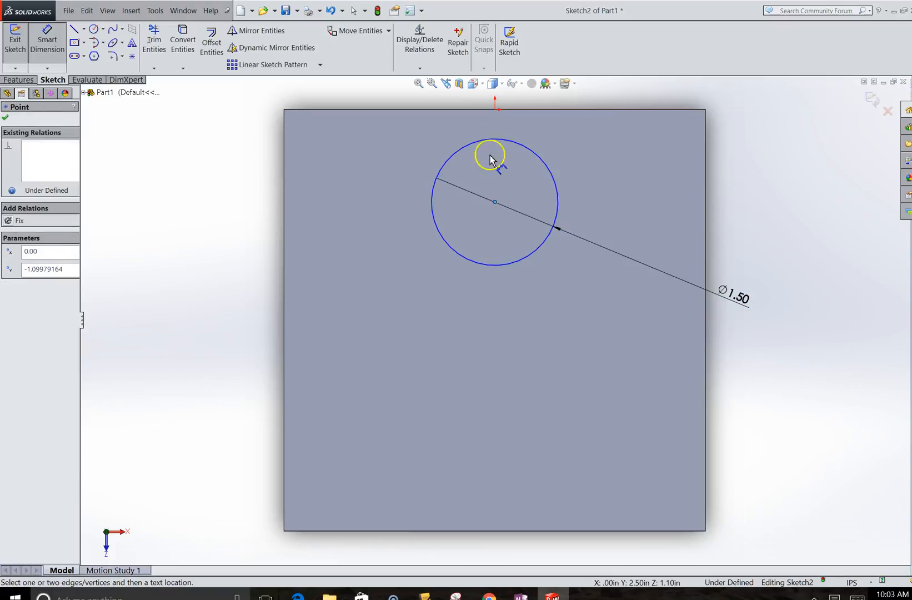
left_click(495, 111)
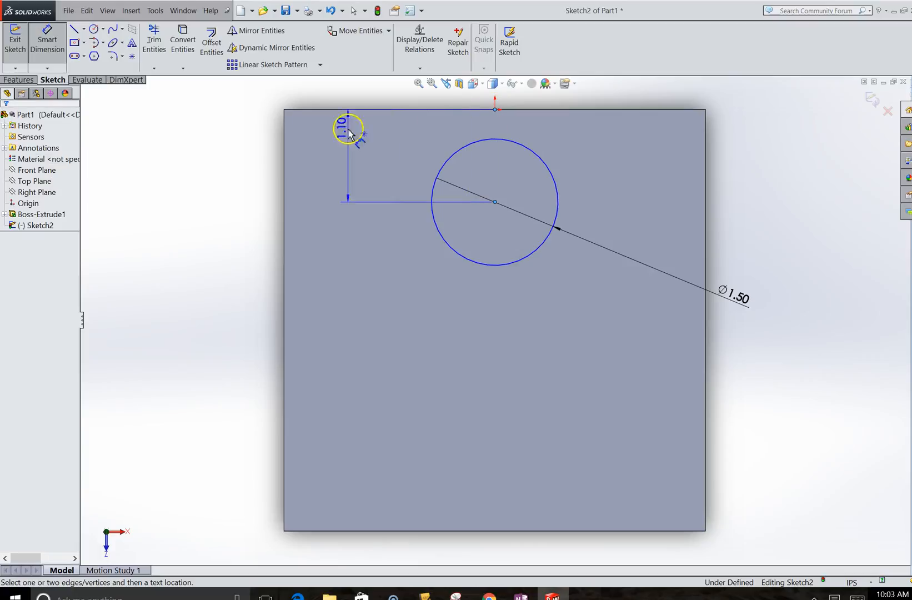
left_click(151, 159)
type("1.5")
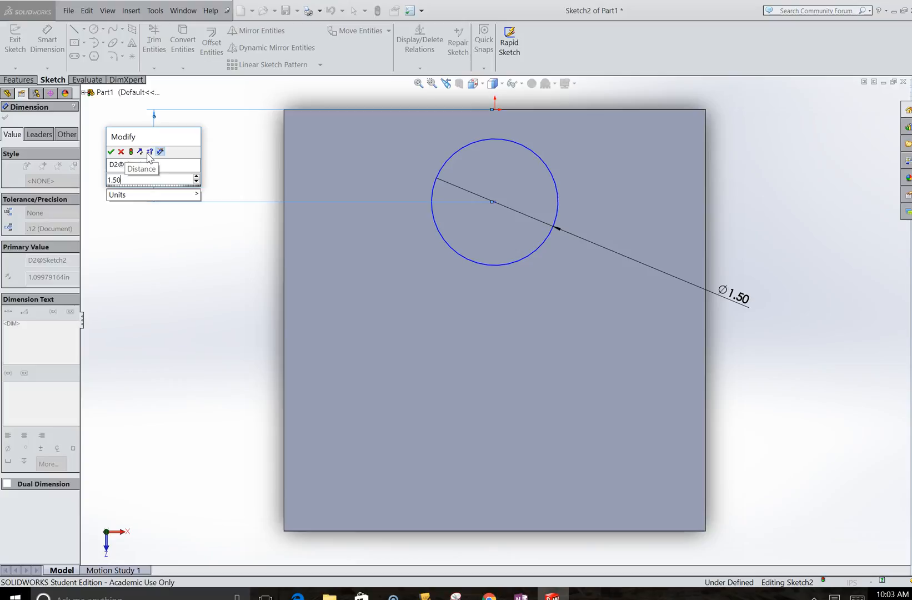
key("Return")
left_click(224, 273)
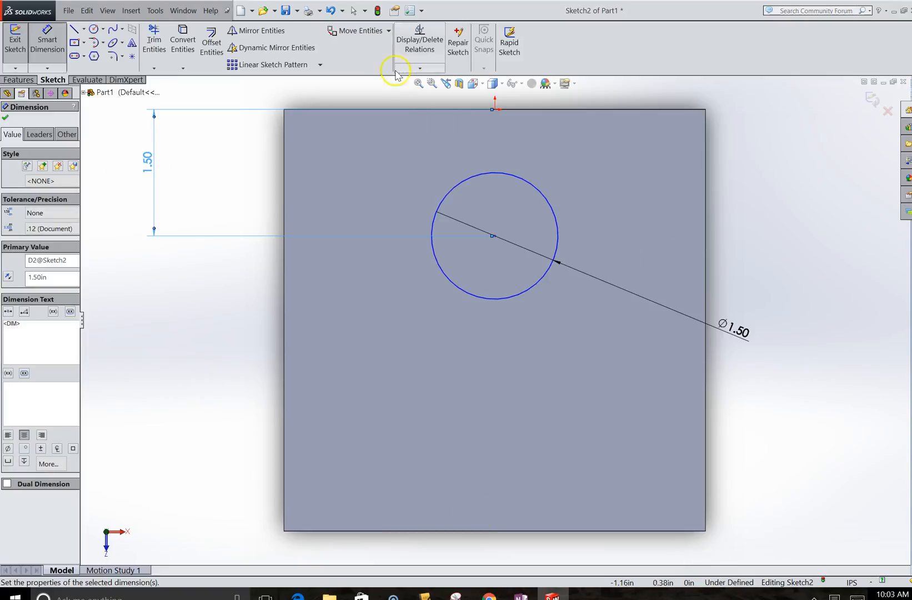
- Add a vertical relation between the origin and the circle's centre, excluding the distance dimension from the selection, and close the sketch
left_click(426, 71)
left_click(420, 92)
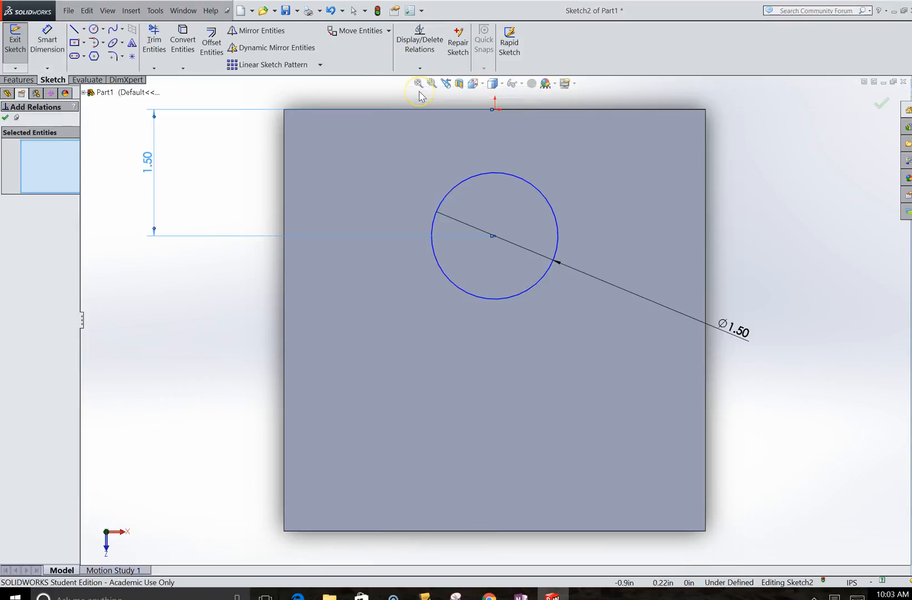
left_click(495, 110)
left_click(494, 236)
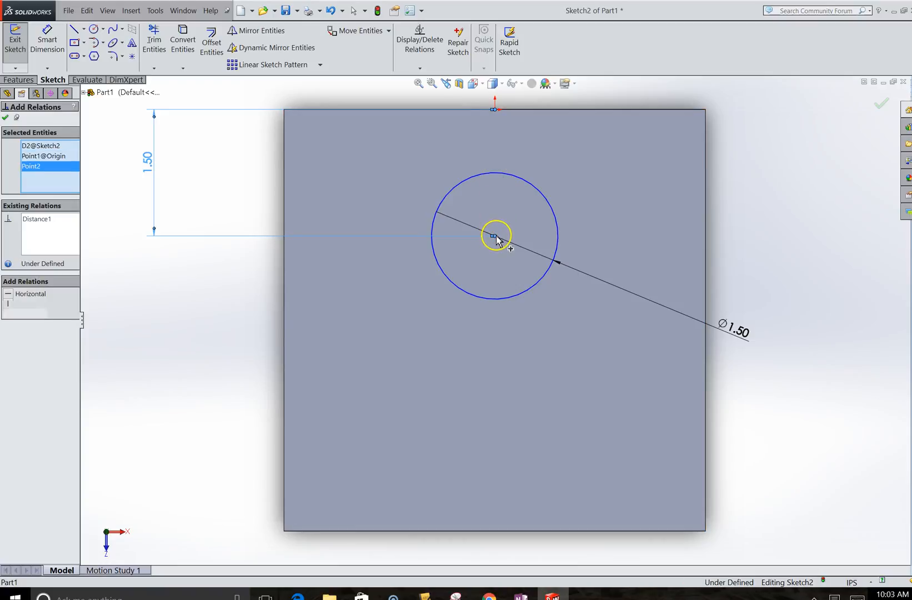
right_click(59, 147)
left_click(89, 165)
left_click(11, 304)
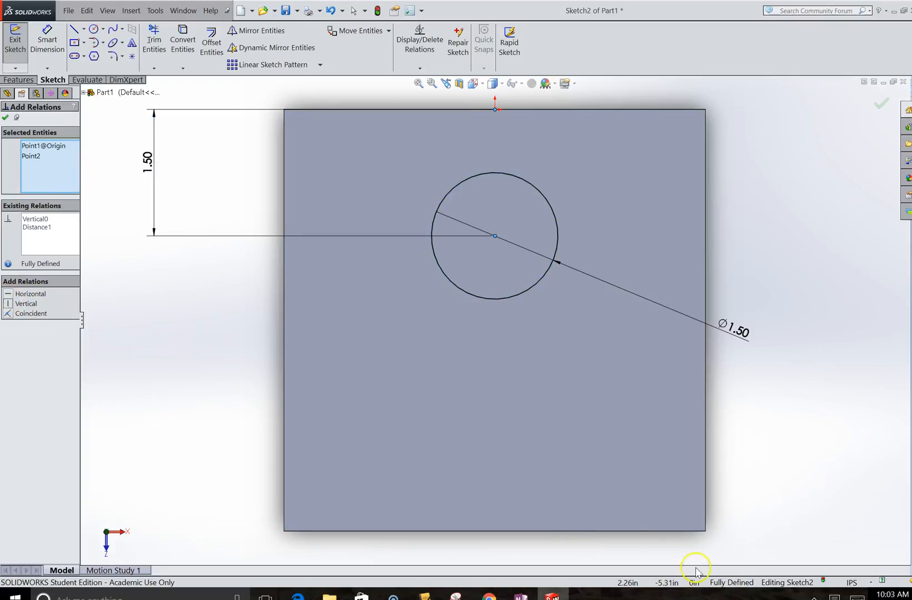
left_click(5, 118)
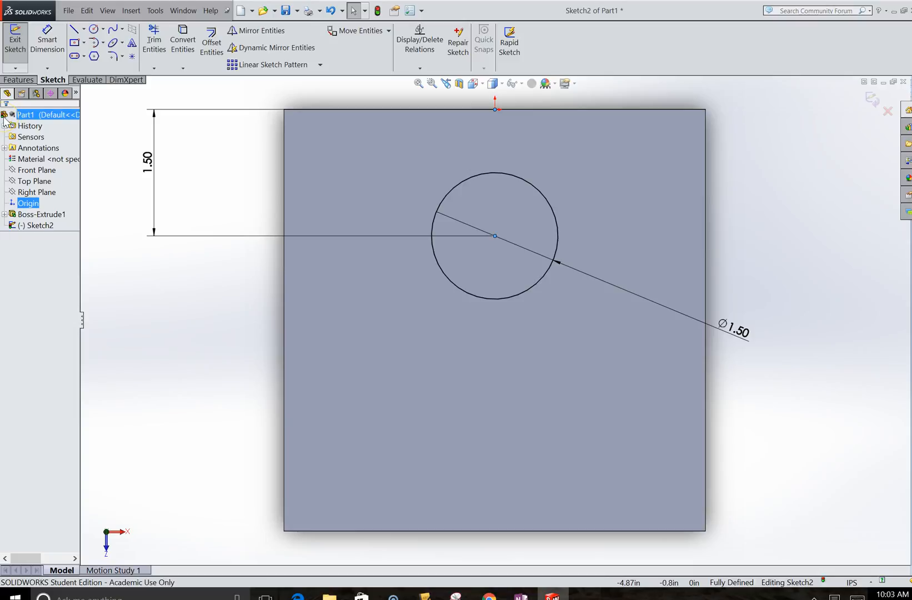
left_click(16, 37)
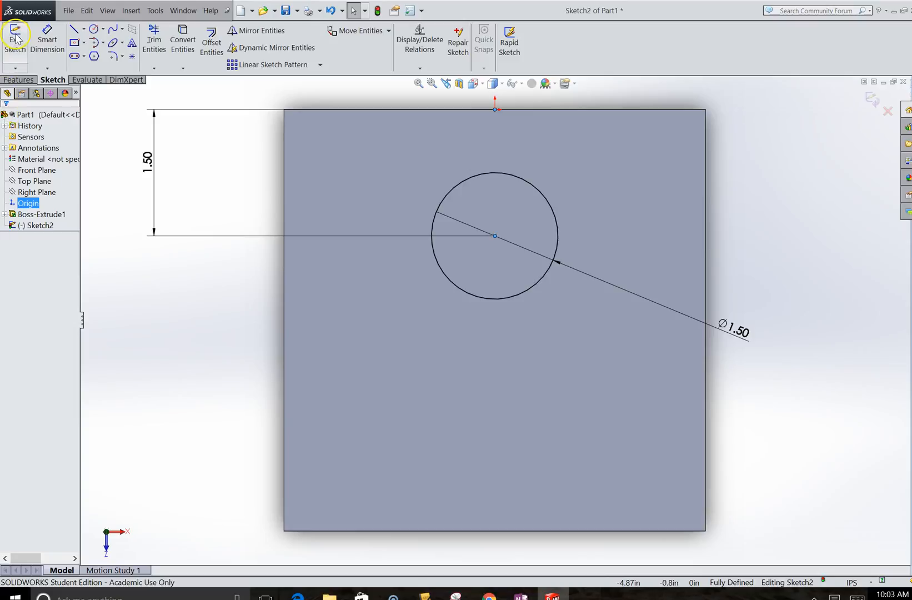
left_click(15, 39)
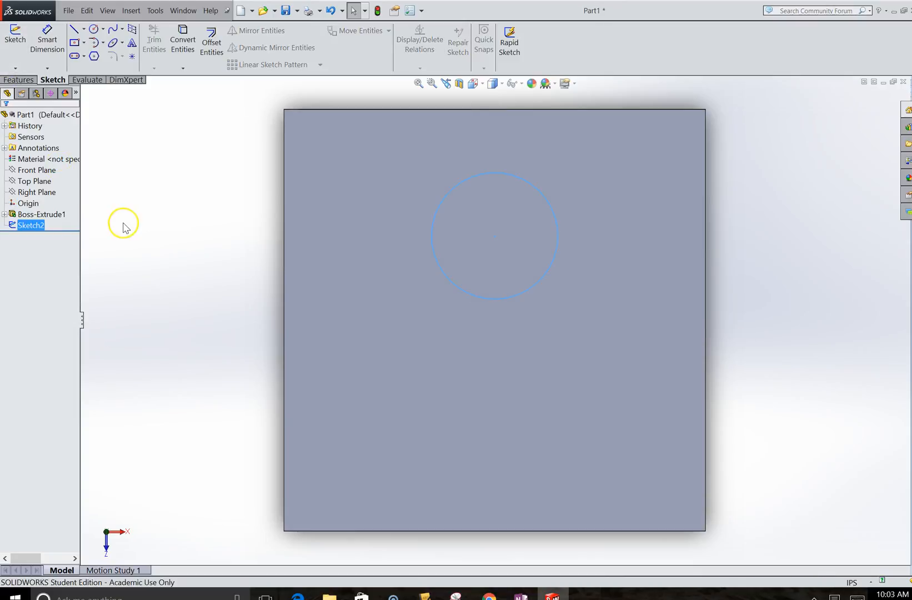
- Start a sketch on the cube's front face and draw a circle of about 0.67 in radius, centred about 1.04 in below the origin
middle_click_drag(92, 233, 142, 163)
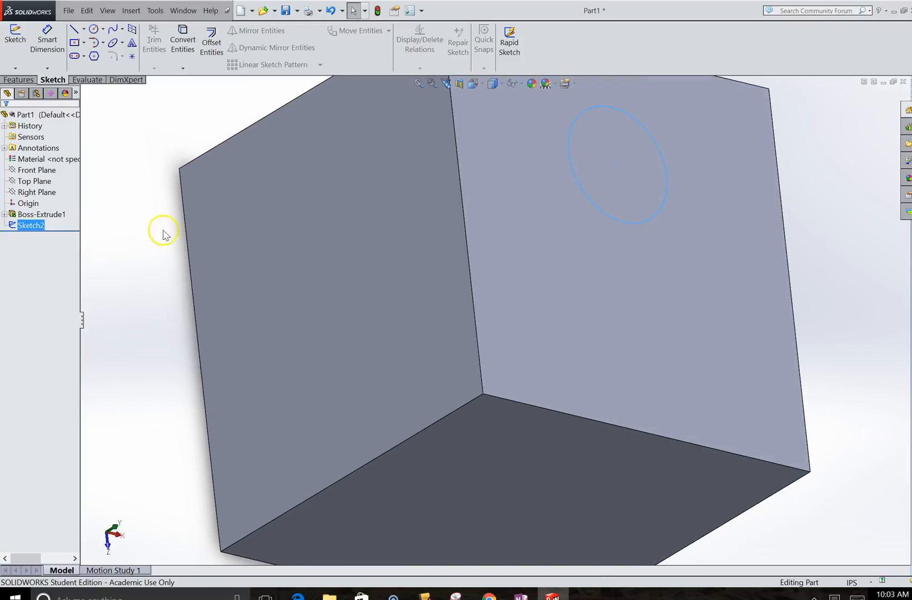
middle_click_drag(189, 269, 234, 269)
left_click(389, 350)
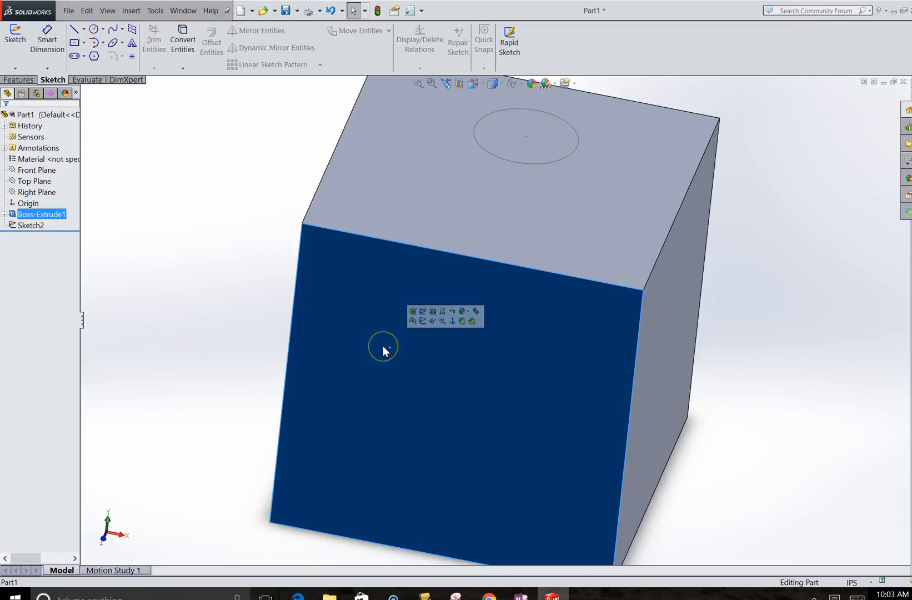
right_click(440, 336)
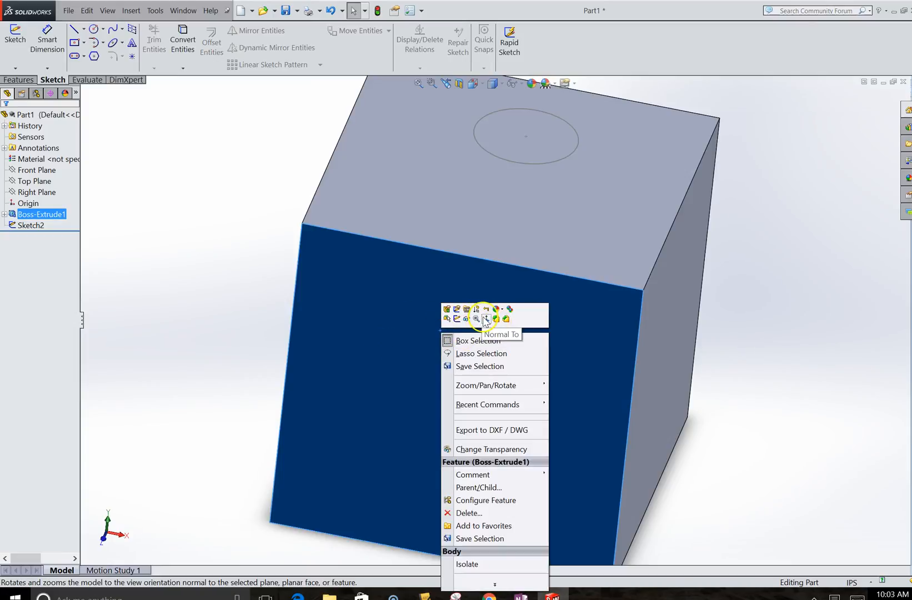
left_click(483, 321)
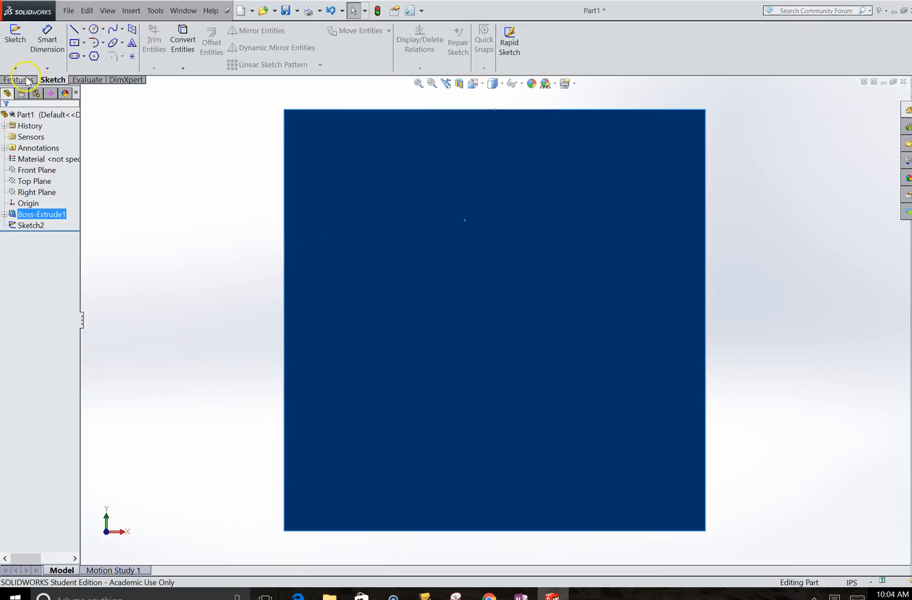
left_click(15, 37)
left_click(93, 29)
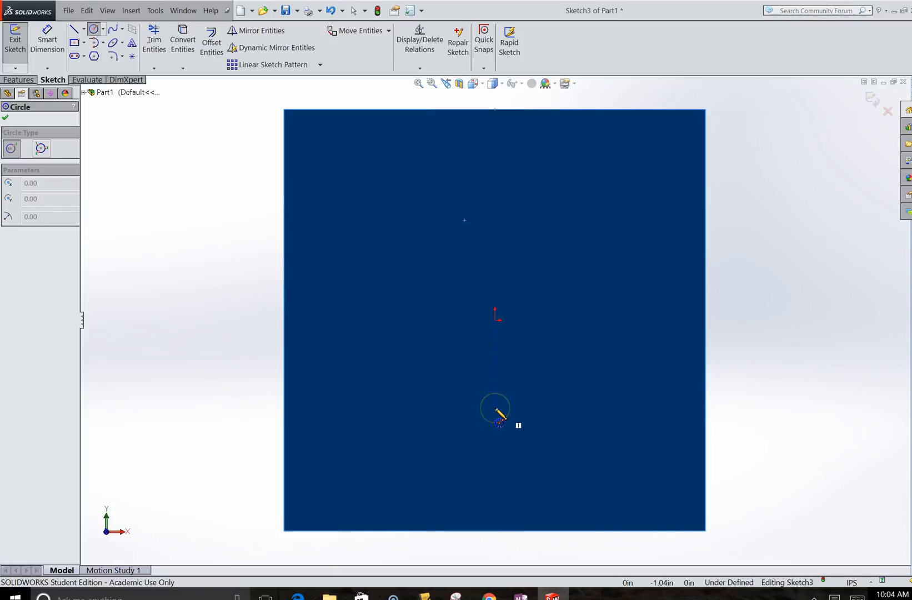
left_click(495, 408)
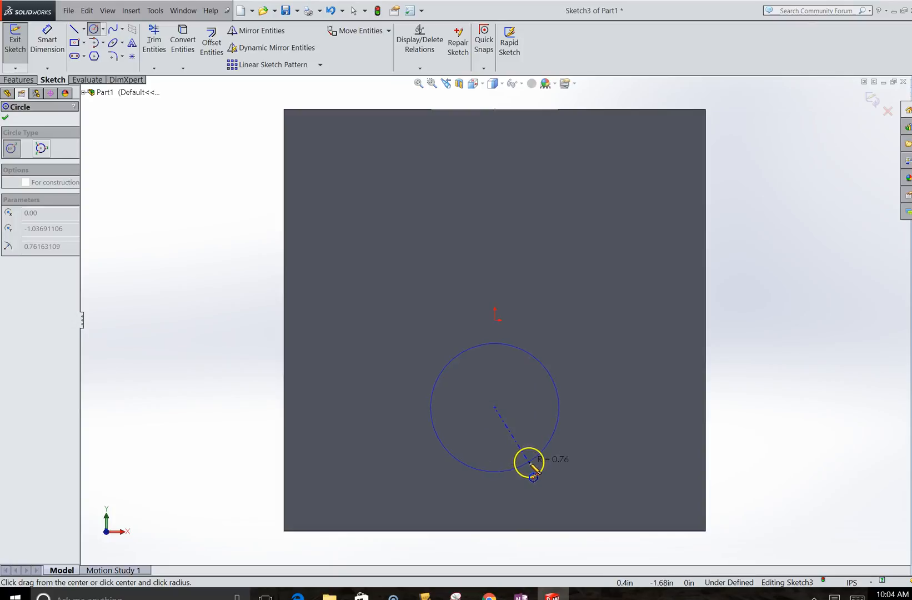
left_click(529, 453)
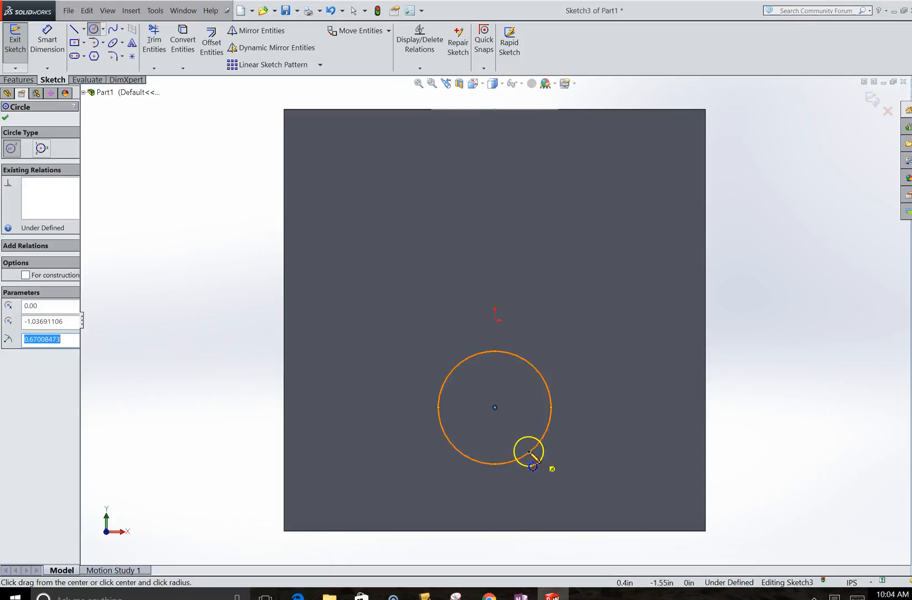
- Dimension the front-face circle with a diameter of 1.5 in
left_click(55, 60)
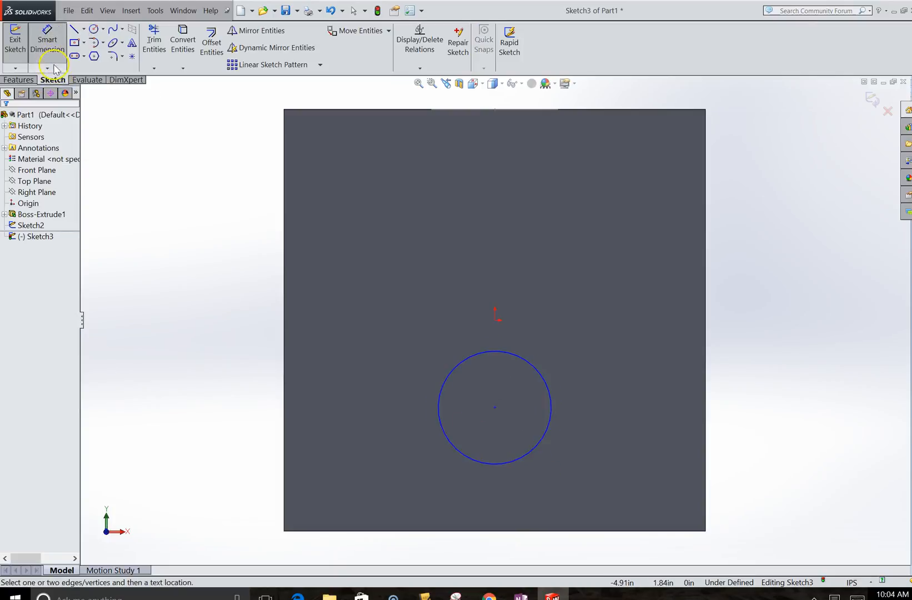
left_click(538, 444)
left_click(748, 512)
type("1.50")
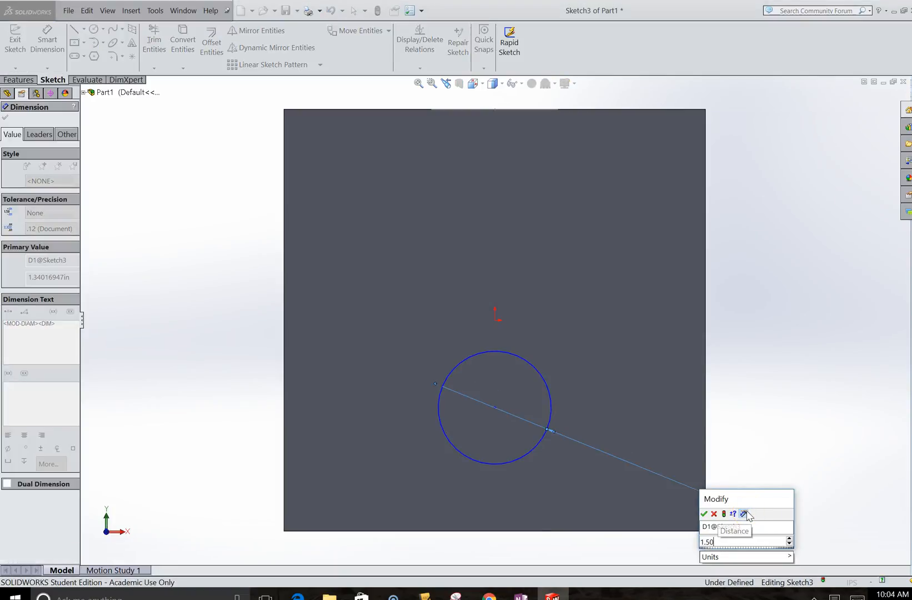
key("Return")
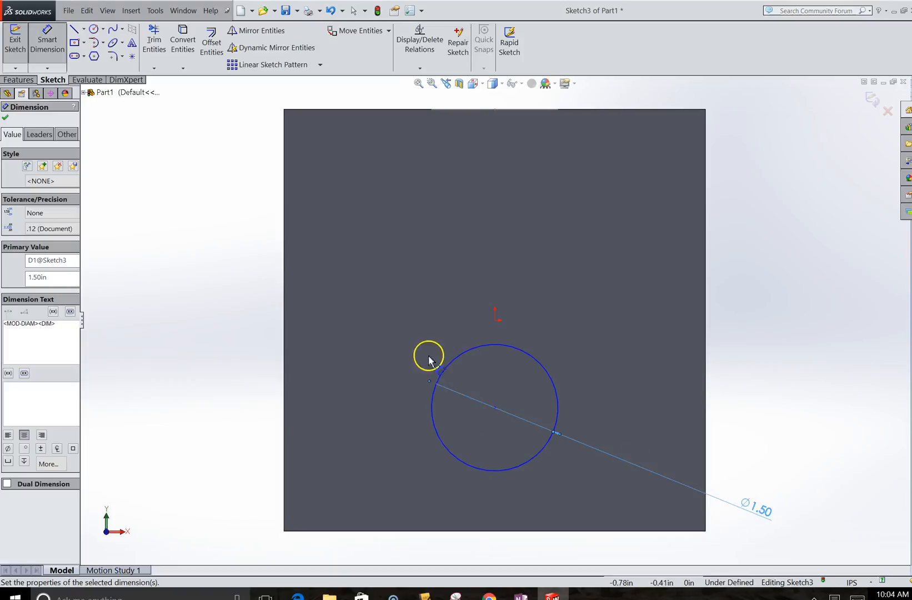
- Dimension the distance from the circle's centre to the front face's bottom edge as 1.5 in
left_click(495, 409)
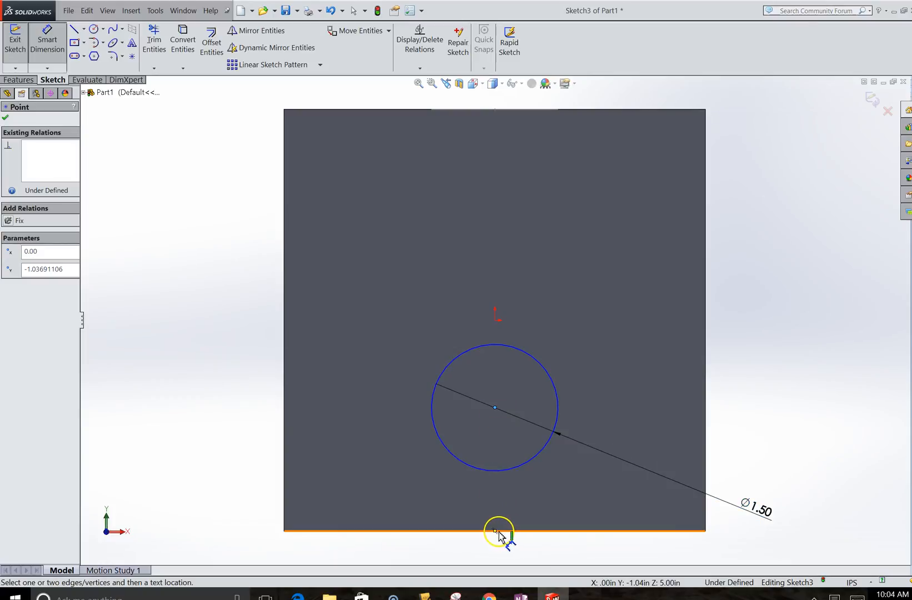
left_click(498, 533)
left_click(174, 499)
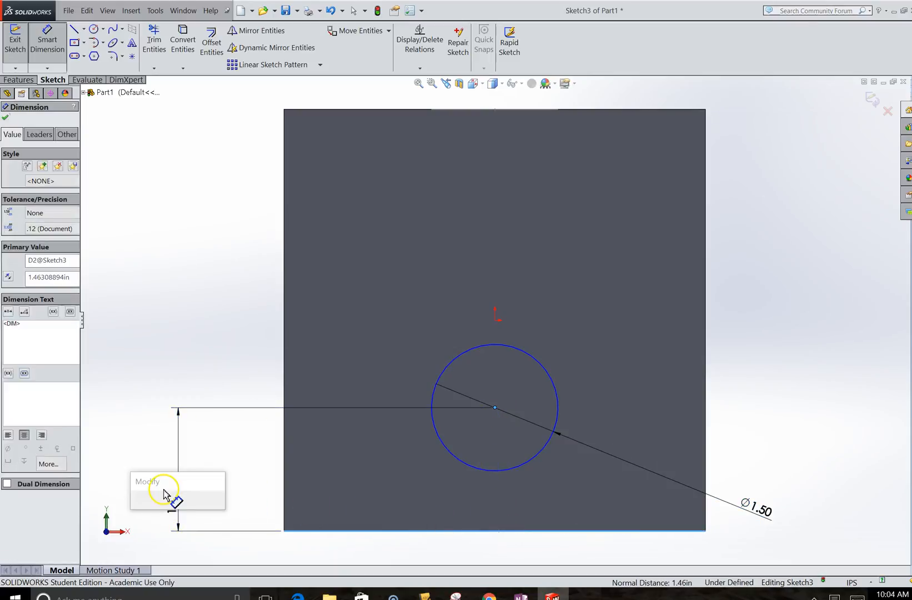
type("1.5")
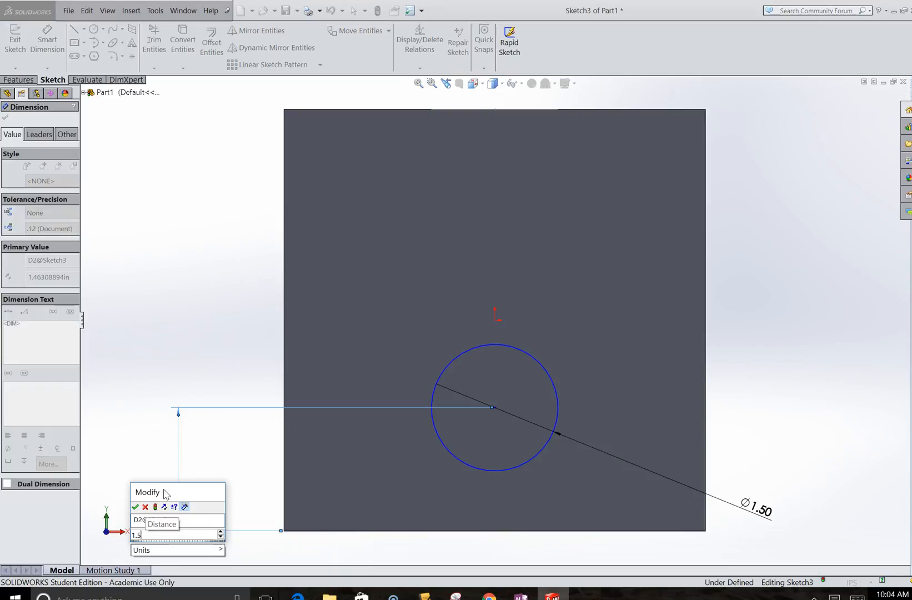
key("Return")
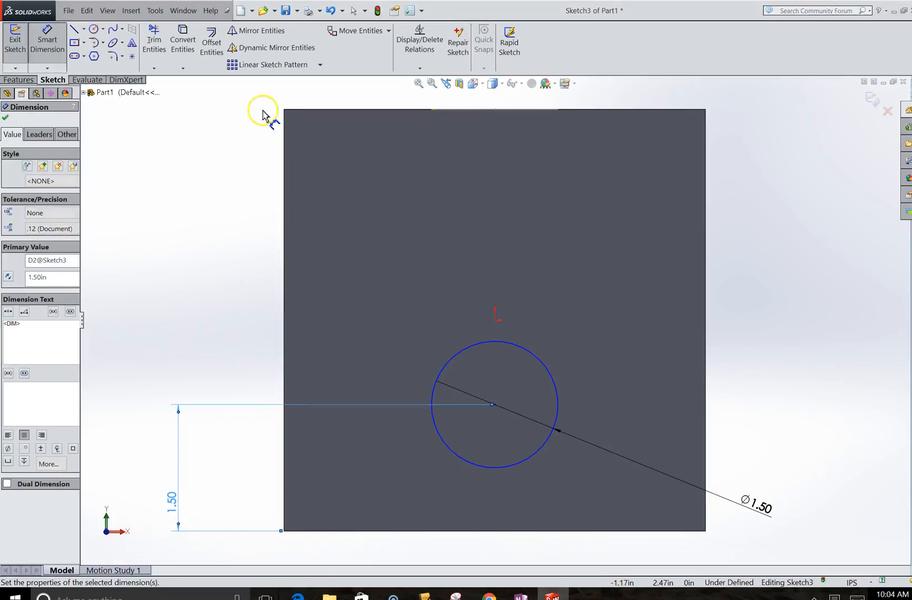
- Add a vertical relation between the origin and the front-face circle's centre, excluding the distance dimension from the selection, and close the sketch
left_click(437, 67)
left_click(416, 92)
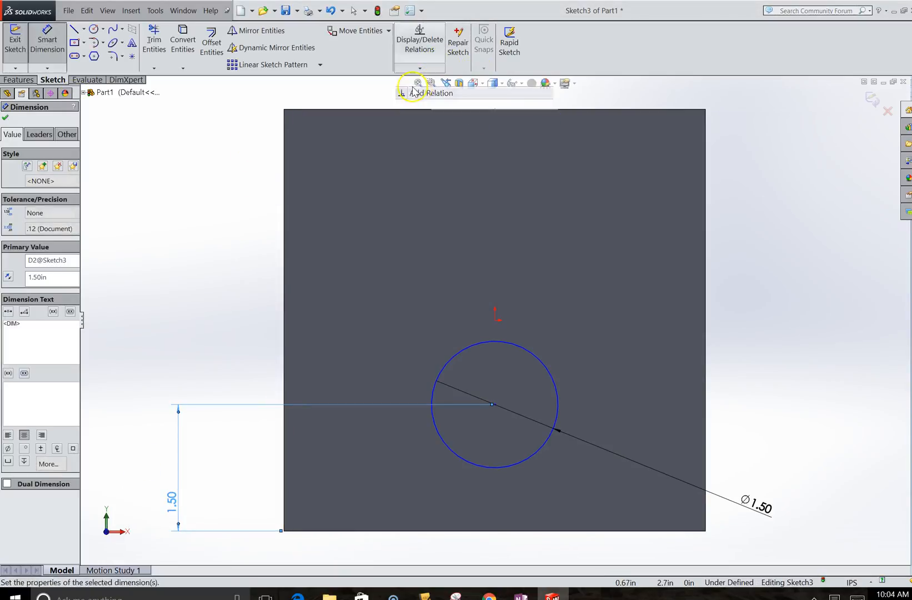
left_click(495, 321)
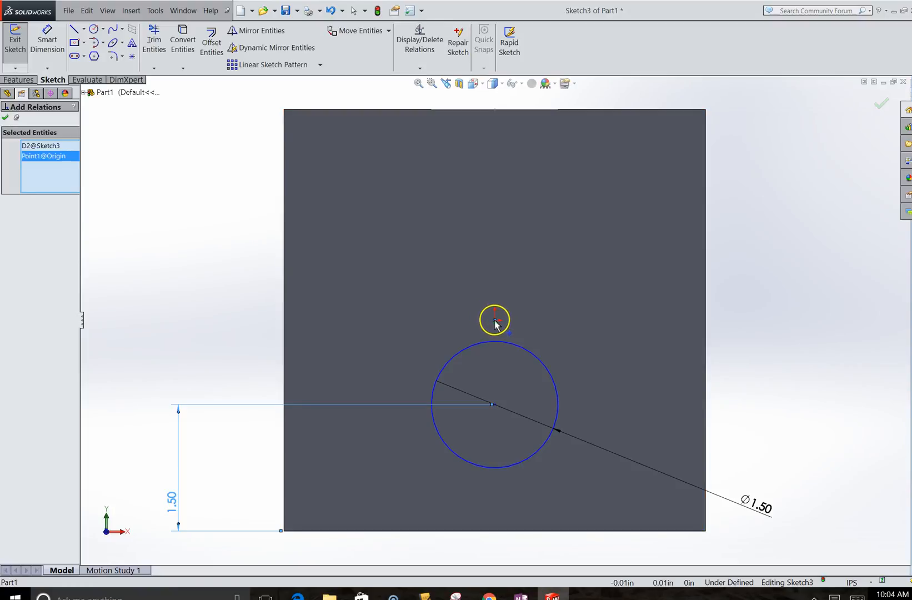
left_click(494, 405)
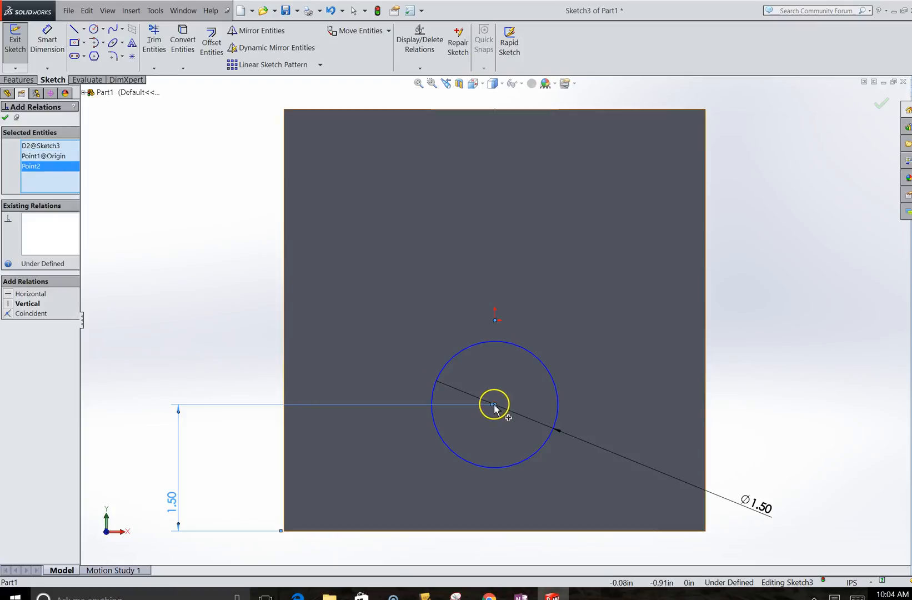
right_click(52, 147)
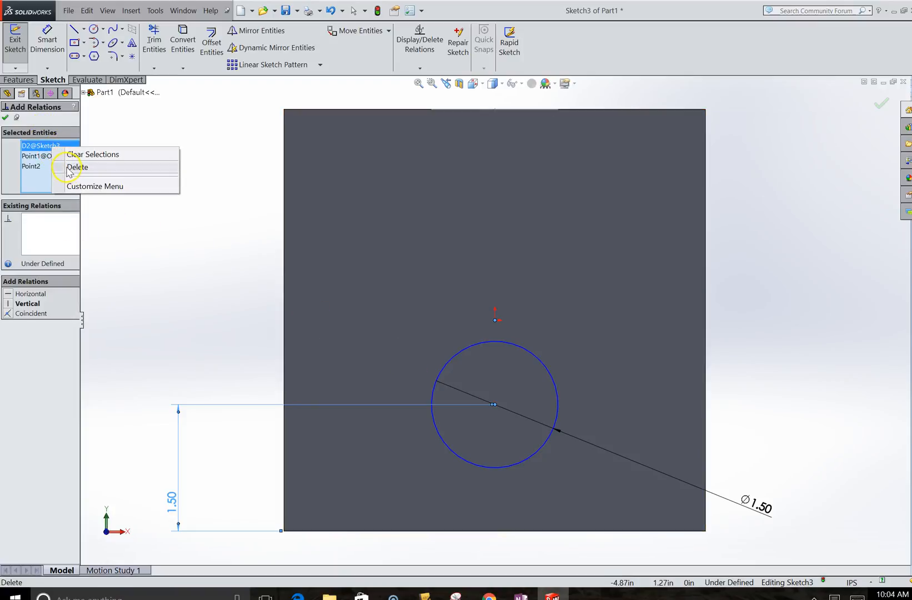
left_click(72, 167)
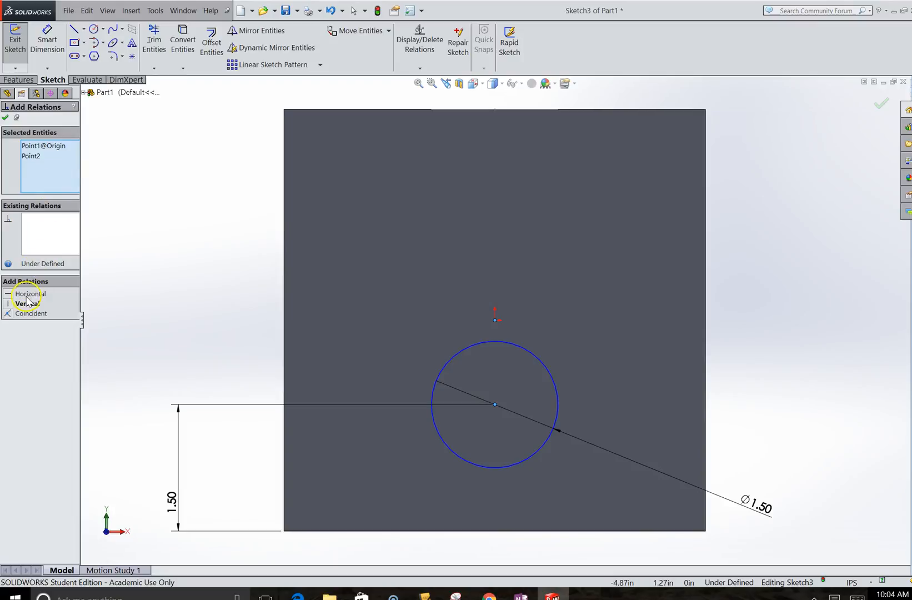
left_click(11, 304)
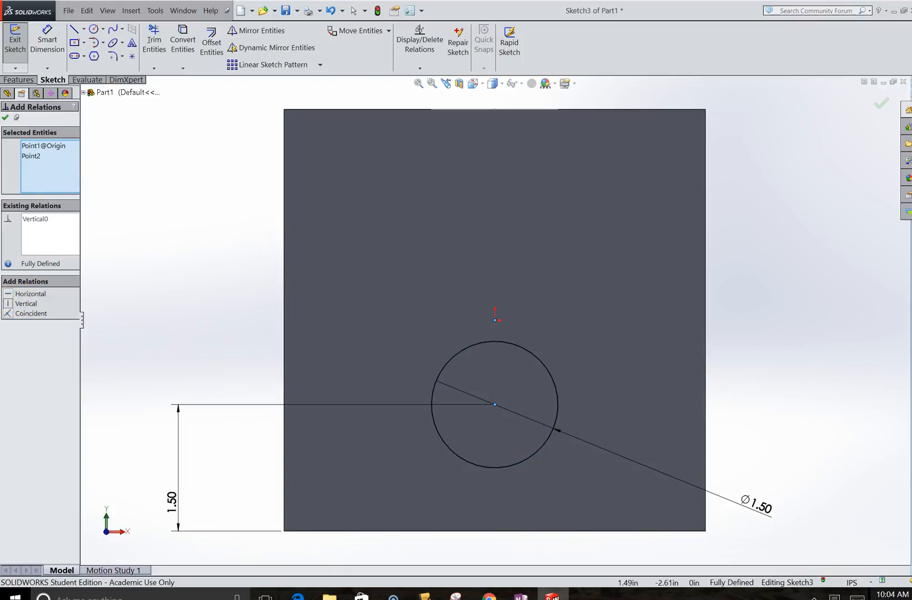
left_click(6, 118)
left_click(16, 39)
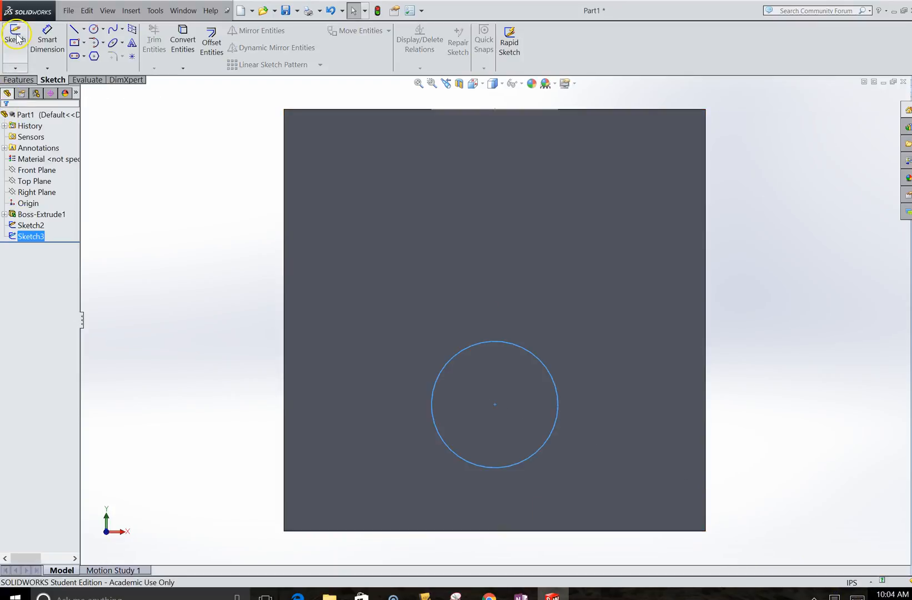
- Set up a Lofted Cut with the front-face circle (Sketch3) and the top-face circle (Sketch2) as profiles
mouse_move(148, 151)
middle_mouse_down()
mouse_move(171, 228)
mouse_move(175, 163)
mouse_move(170, 215)
mouse_move(153, 173)
mouse_move(162, 147)
mouse_move(169, 152)
middle_mouse_up()
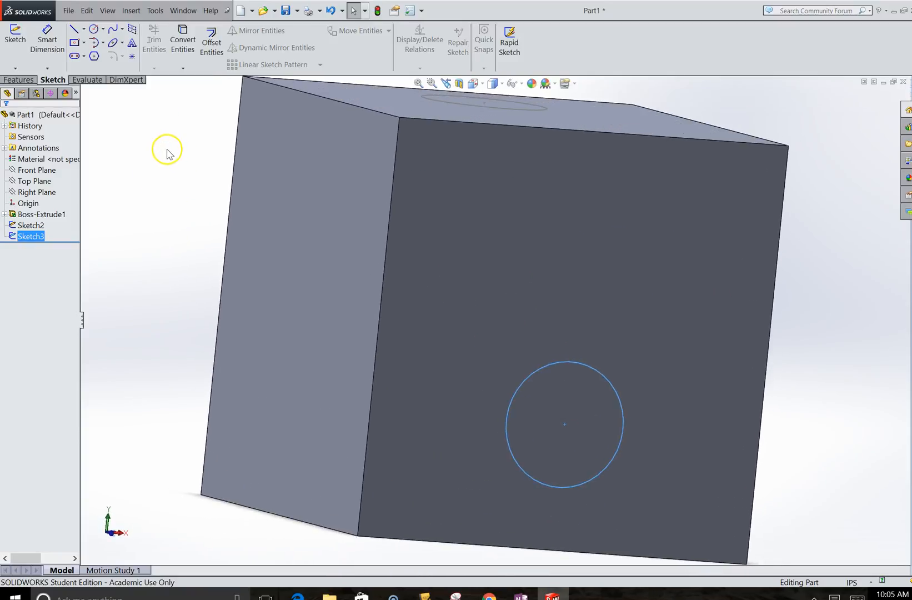
key("f")
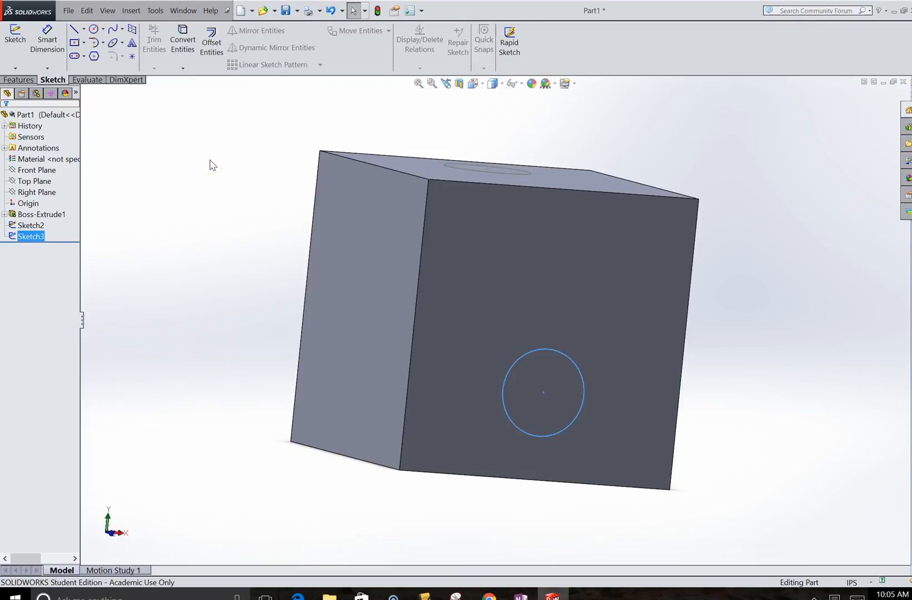
left_click(19, 79)
left_click(277, 49)
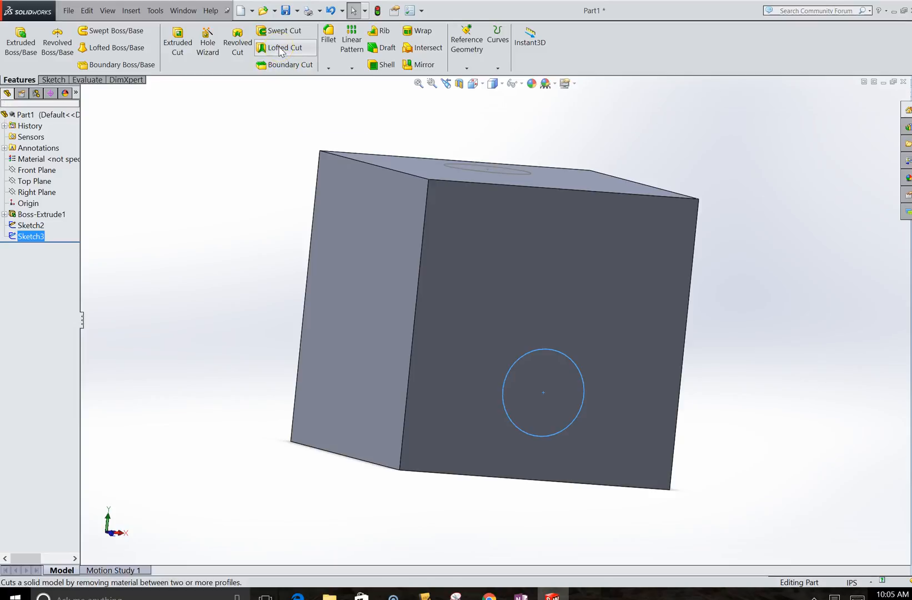
left_click(280, 49)
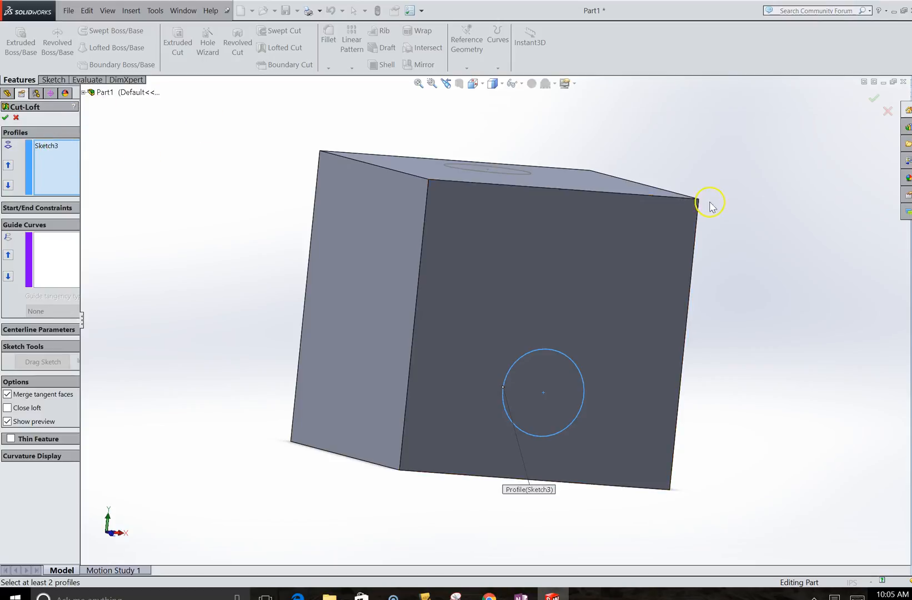
left_click(515, 176)
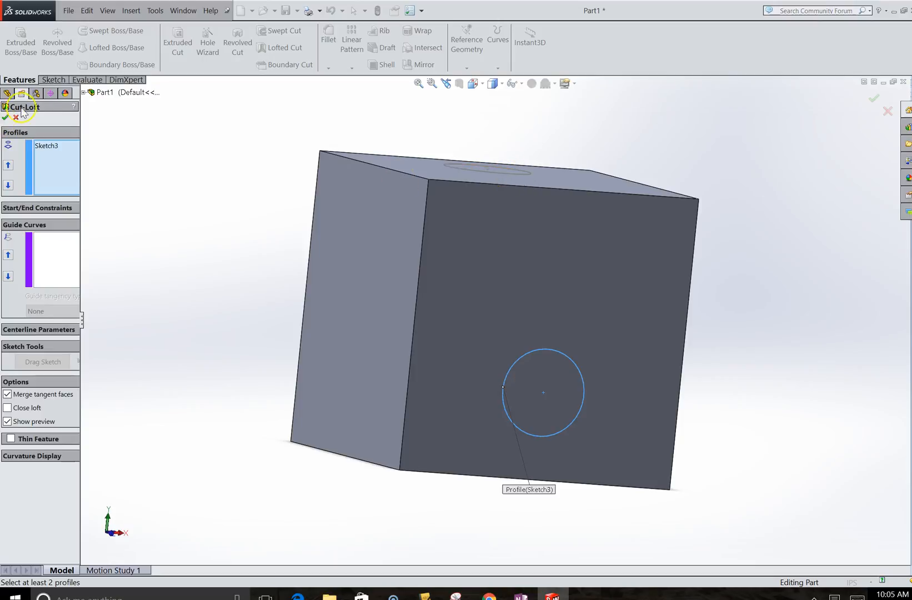
left_click(82, 92)
left_click(113, 203)
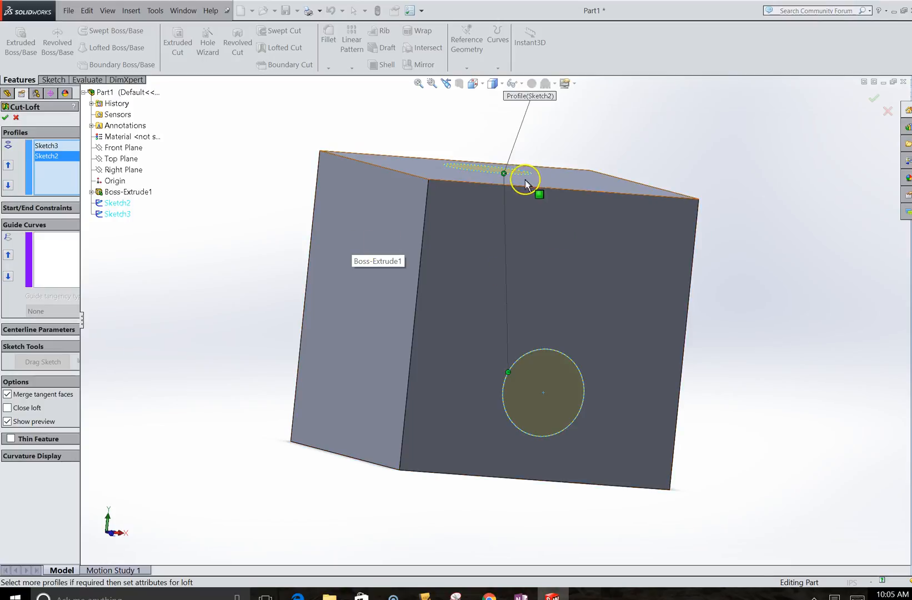
- Move the loft connector on the front circle to its topmost point, in line with the top circle's connector, and finish the cut
left_click_drag(508, 375, 551, 358)
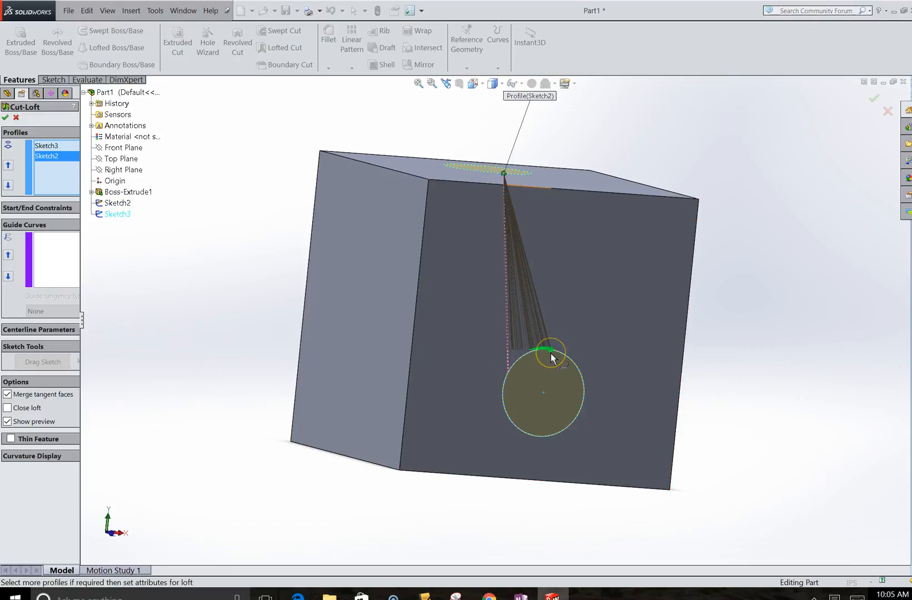
middle_click_drag(373, 270, 271, 265)
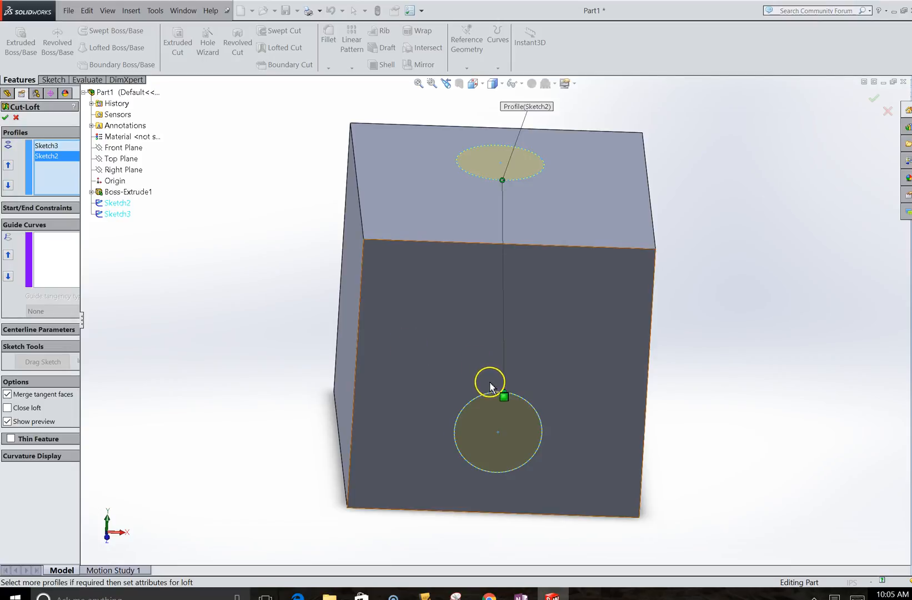
left_click(502, 393)
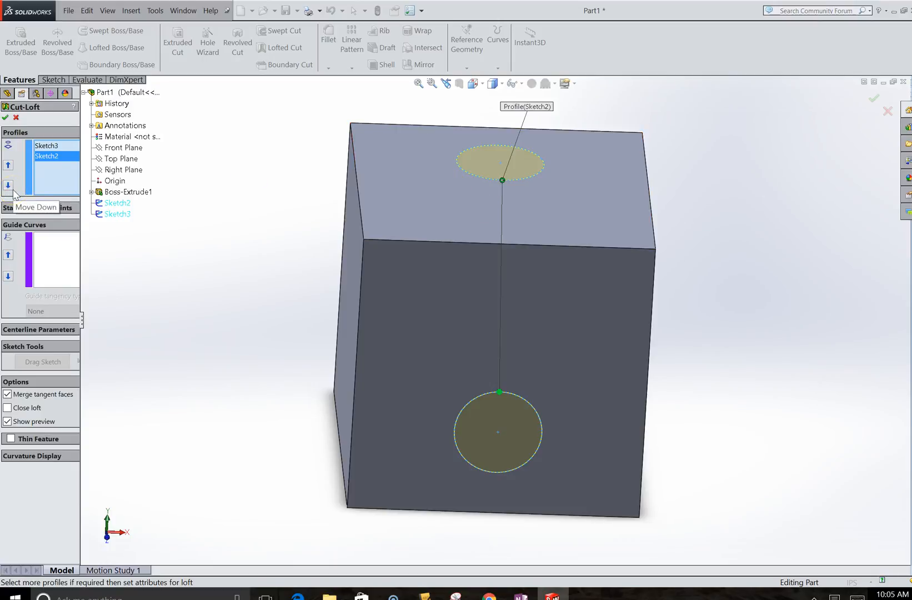
left_click(6, 118)
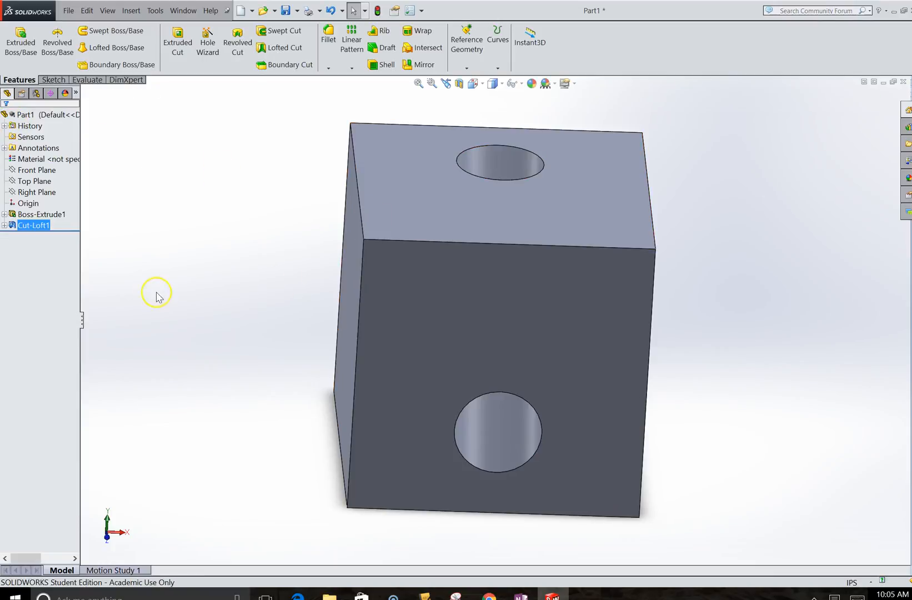
- Inspect the hole between the two faces and delete the lofted cut feature, keeping both circle sketches
left_click(516, 170)
middle_click_drag(301, 285, 328, 336)
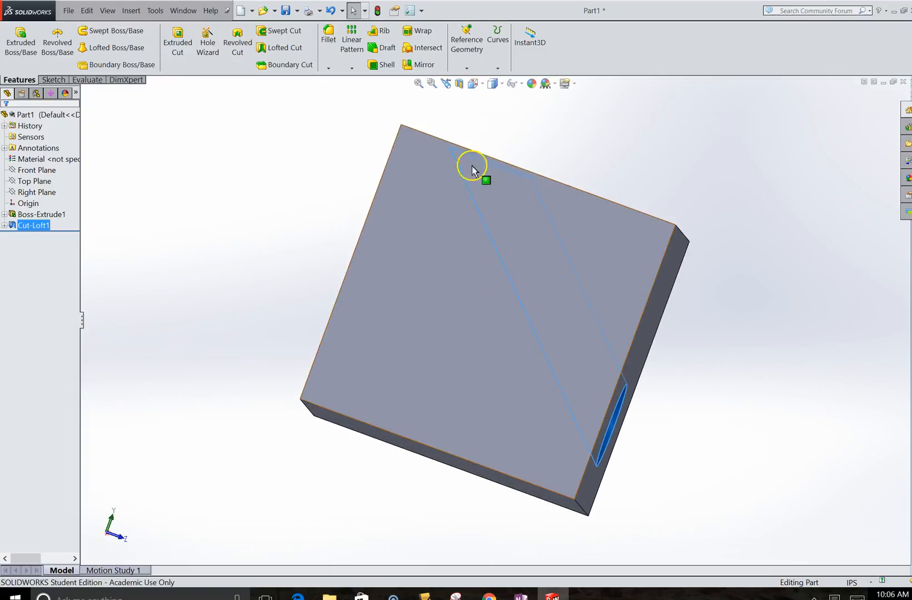
middle_click_drag(692, 441, 341, 296)
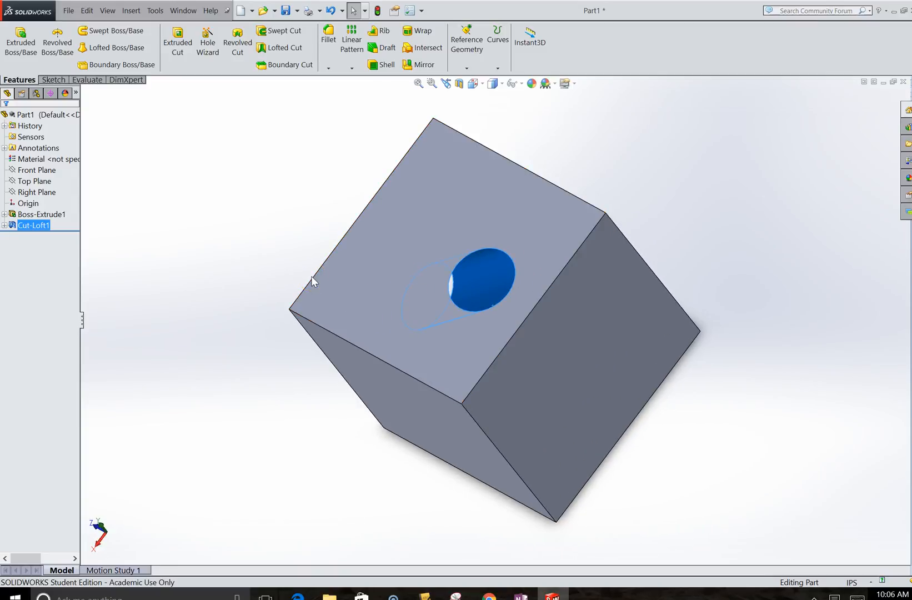
right_click(31, 228)
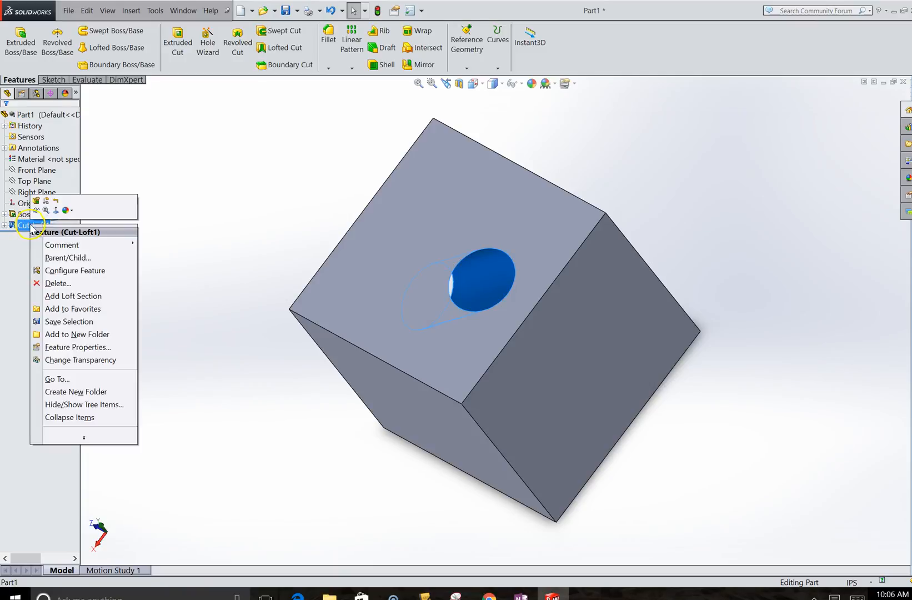
left_click(53, 285)
left_click(529, 232)
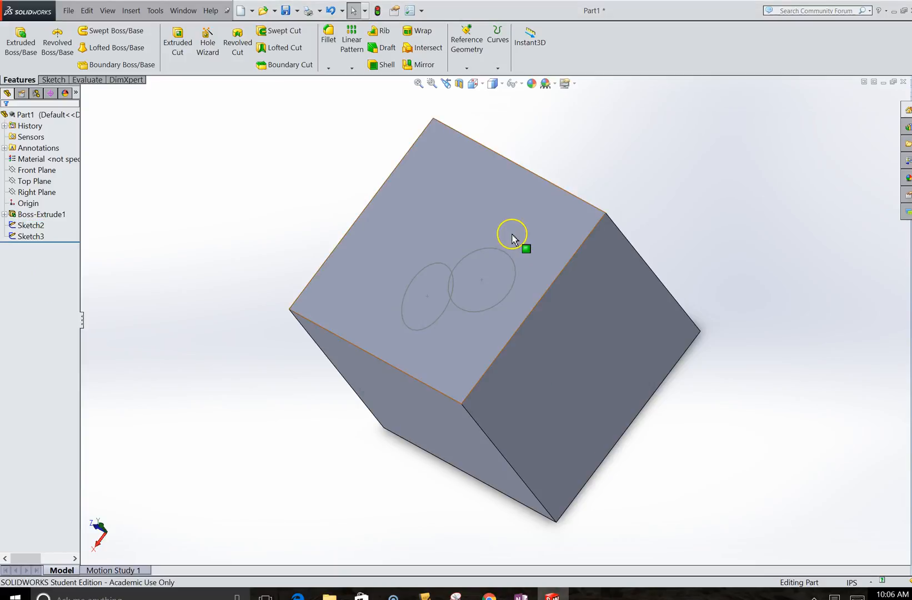
- Set up a Boundary Cut with the top-face circle (Sketch2) and the front-face circle (Sketch3) as Direction 1 profiles
left_click(286, 66)
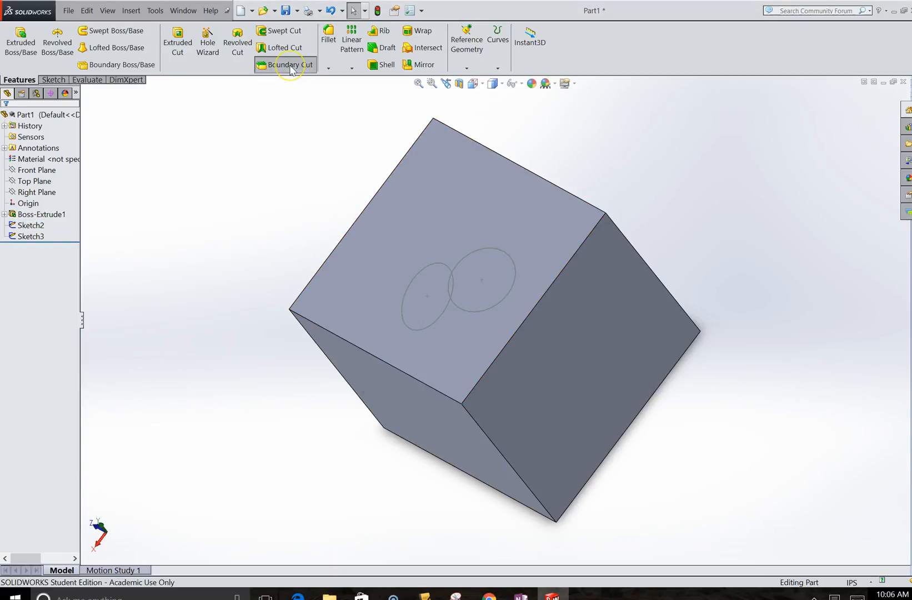
left_click(487, 254)
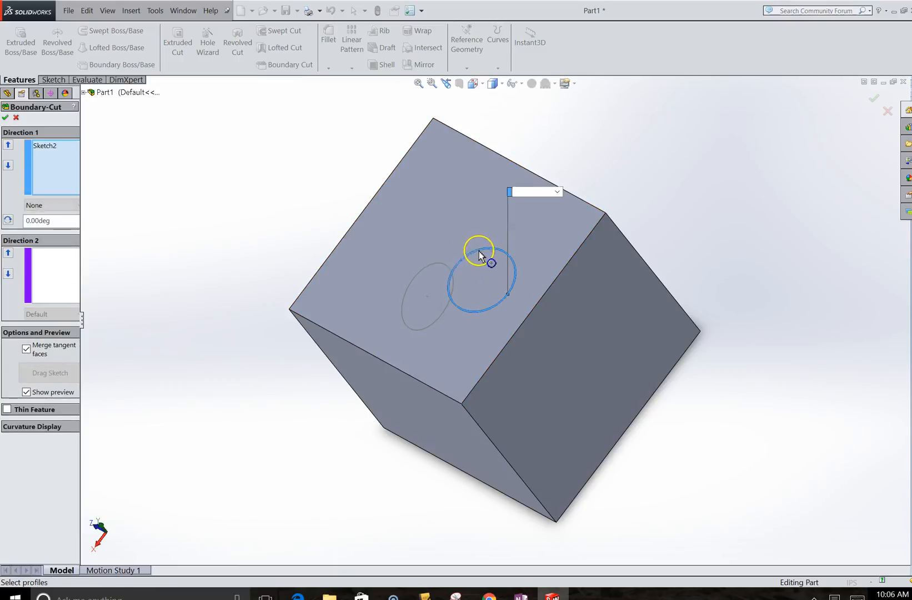
left_click(425, 273)
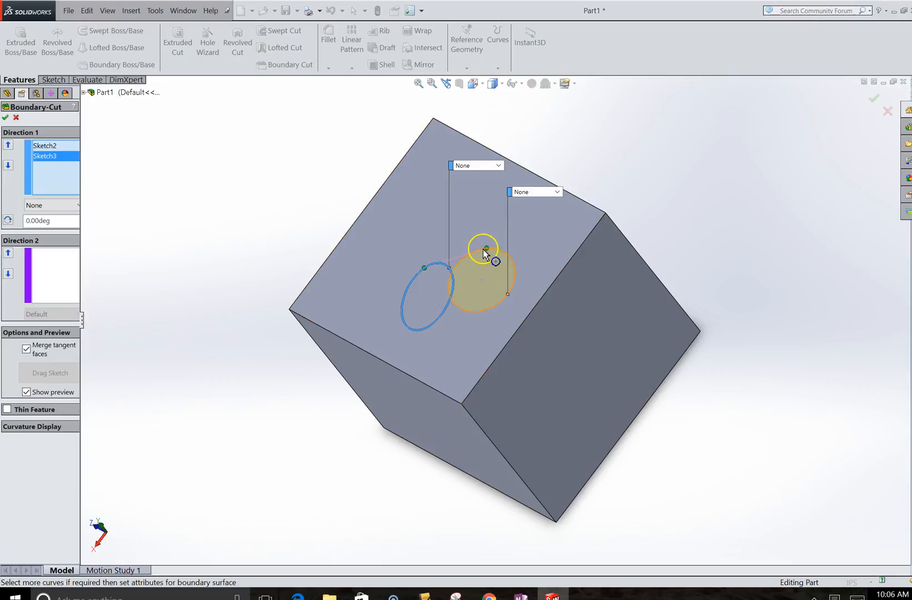
- Move the top circle's connector to its point nearest the front face, align the front circle's connector with it, and finish the boundary cut
middle_click_drag(271, 232, 294, 265)
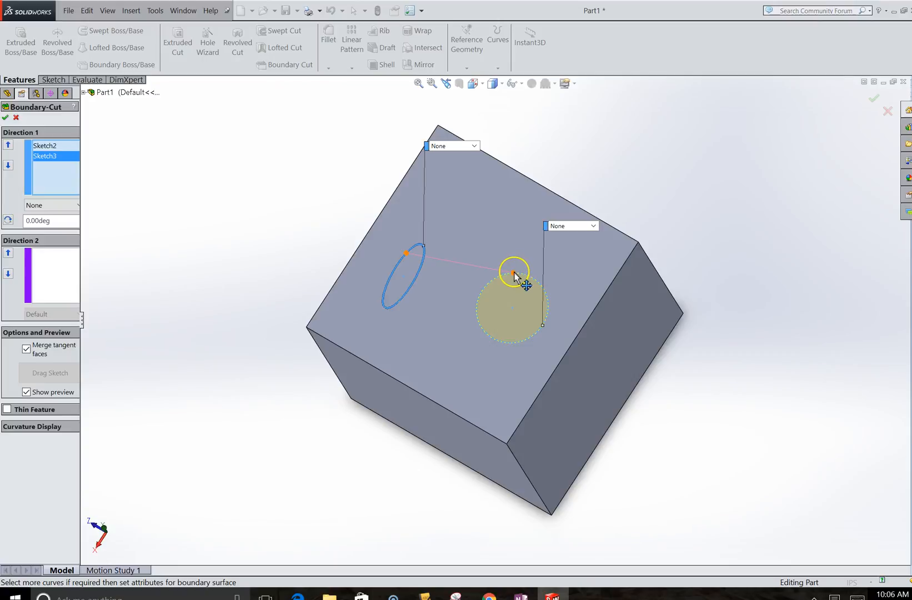
left_click_drag(483, 293, 482, 293)
mouse_move(408, 258)
left_mouse_down()
mouse_move(408, 267)
mouse_move(405, 256)
left_mouse_up()
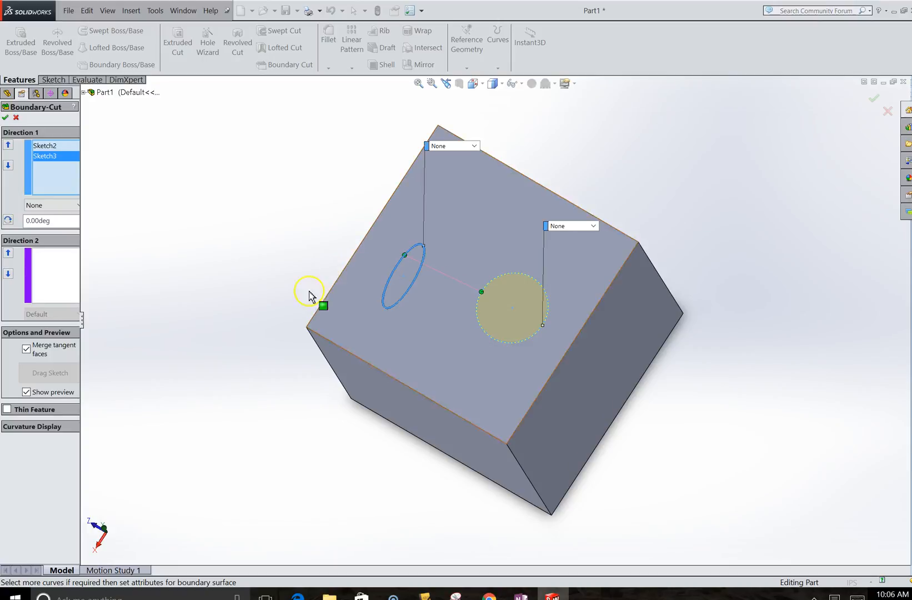
left_click(5, 118)
- Select the boundary cut's hole face and examine the passage between the cube's top and front faces from several angles
middle_click_drag(240, 265, 350, 197)
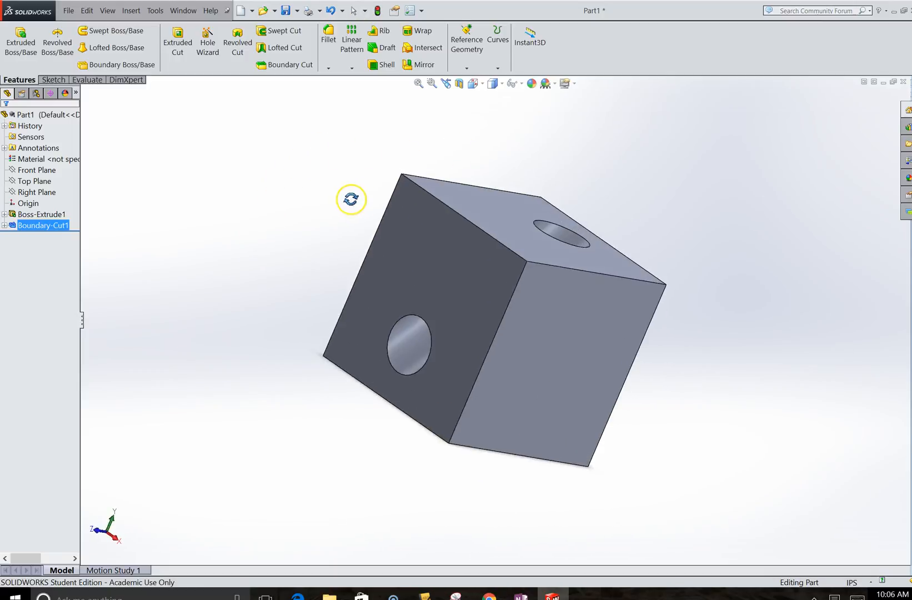
left_click(557, 237)
middle_click_drag(319, 320, 127, 196)
middle_click_drag(181, 245, 458, 254)
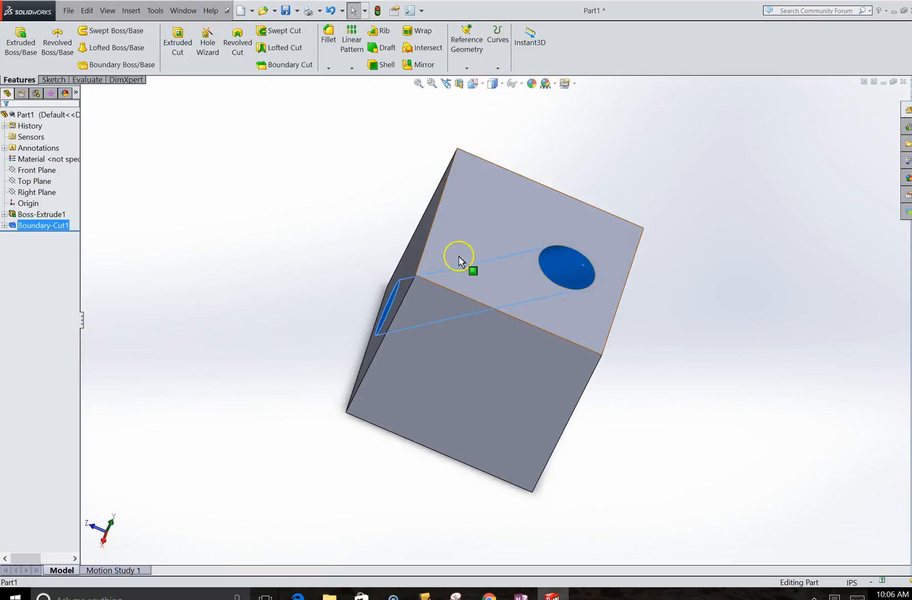